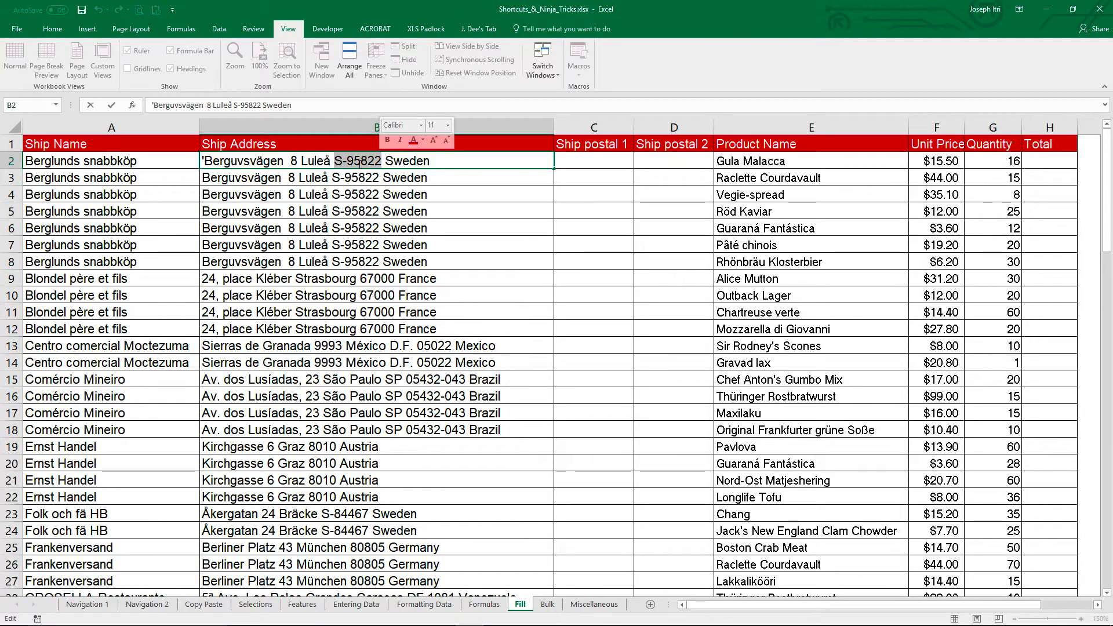
Step: Copy only the postal code from the ship address in B2 into the Ship postal 1 cell C2
key("ctrl+c")
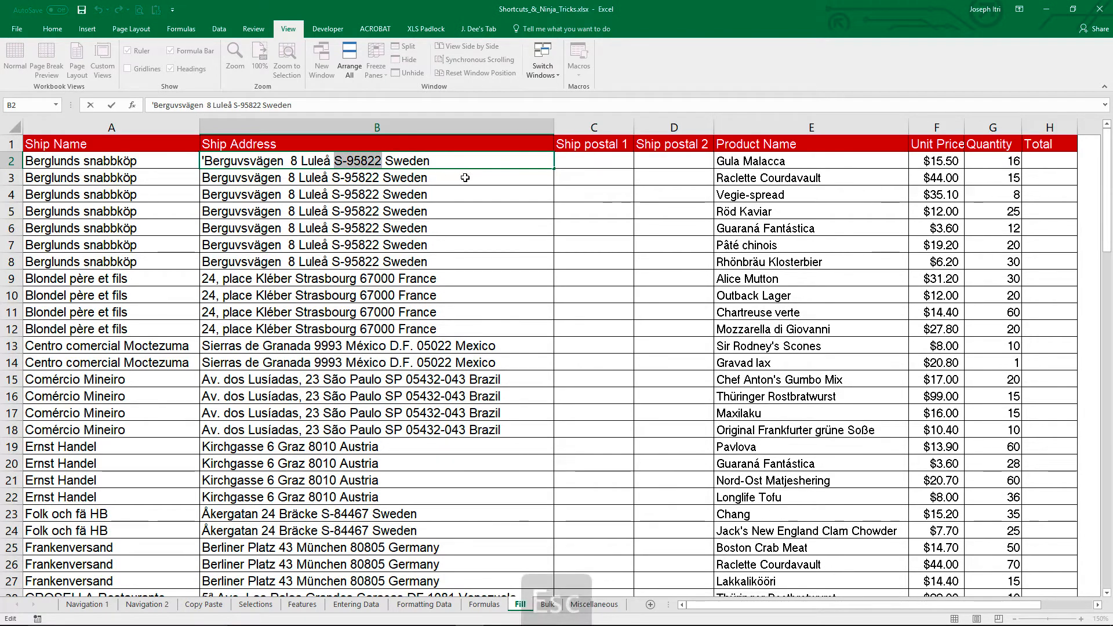
key("Escape")
double_click(573, 159)
key("ctrl+v")
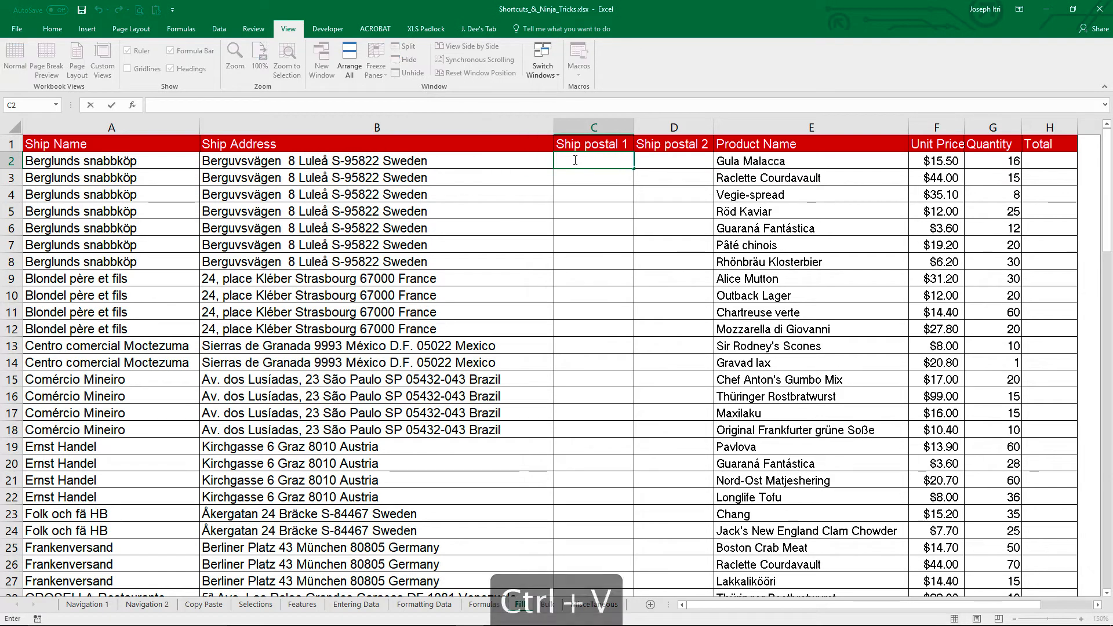
left_click(574, 187)
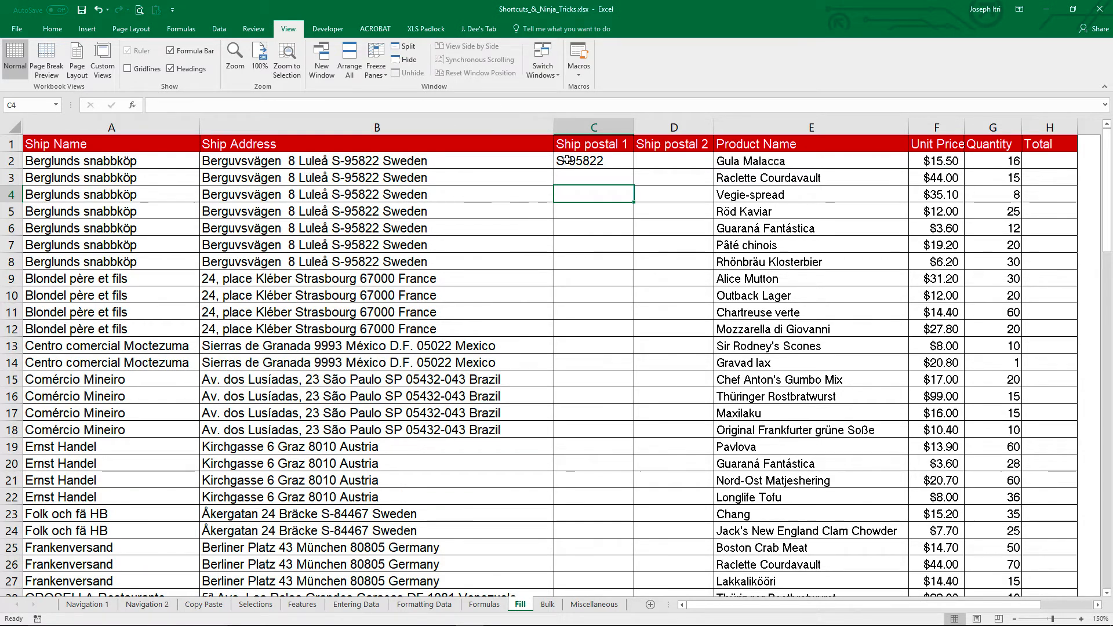
Step: Use Flash Fill to fill the Ship postal 1 column from the example in C2, and review the filled rows
left_click(216, 29)
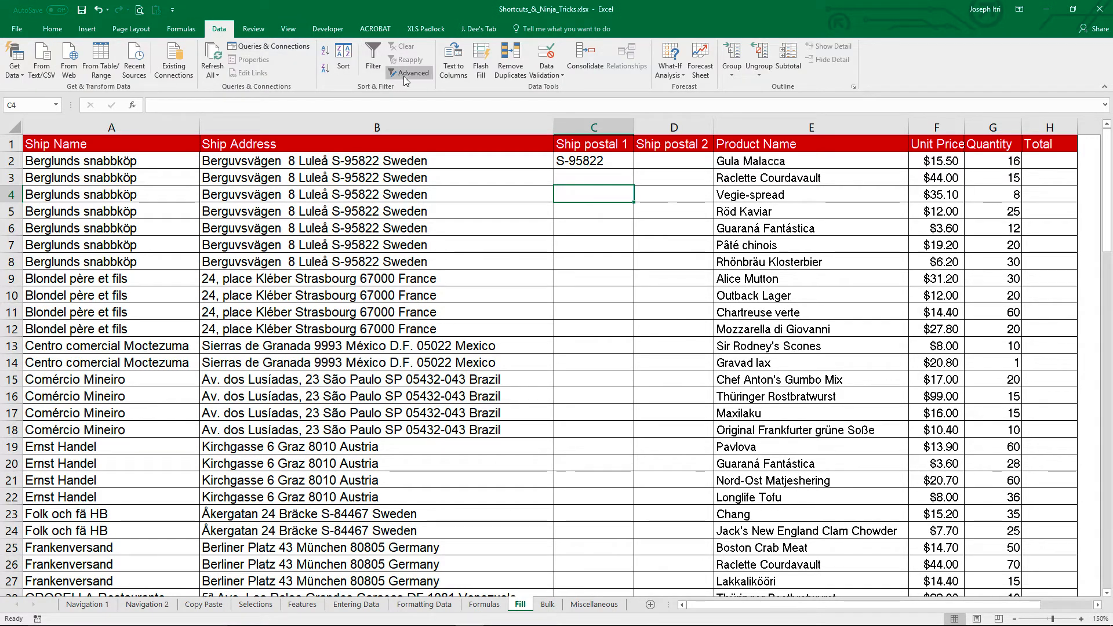
left_click(480, 55)
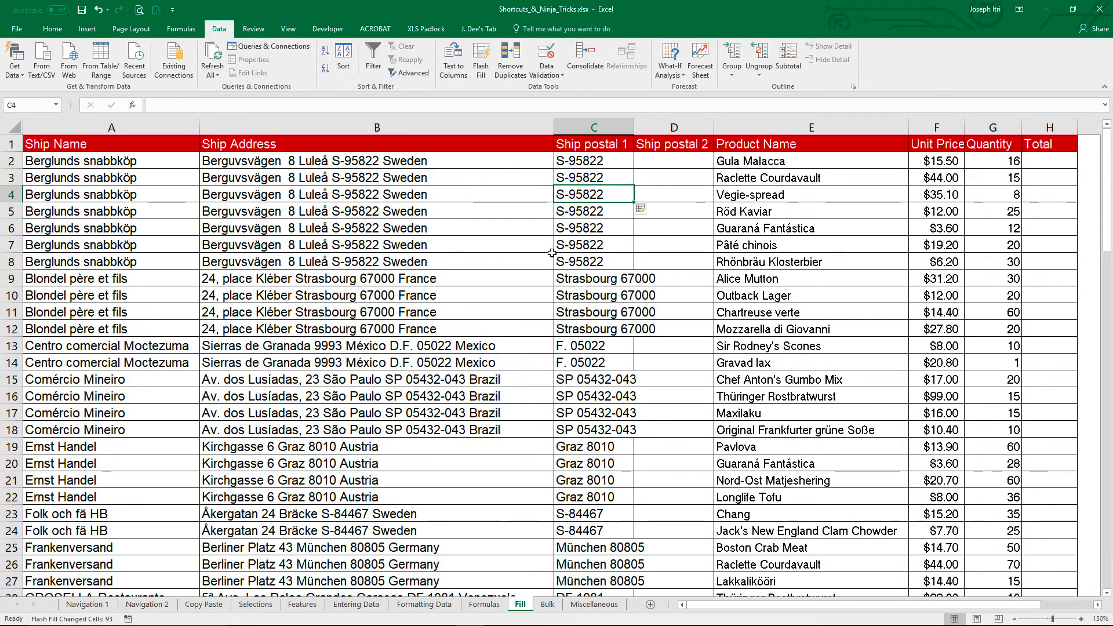
scroll(551, 253, "down", 5)
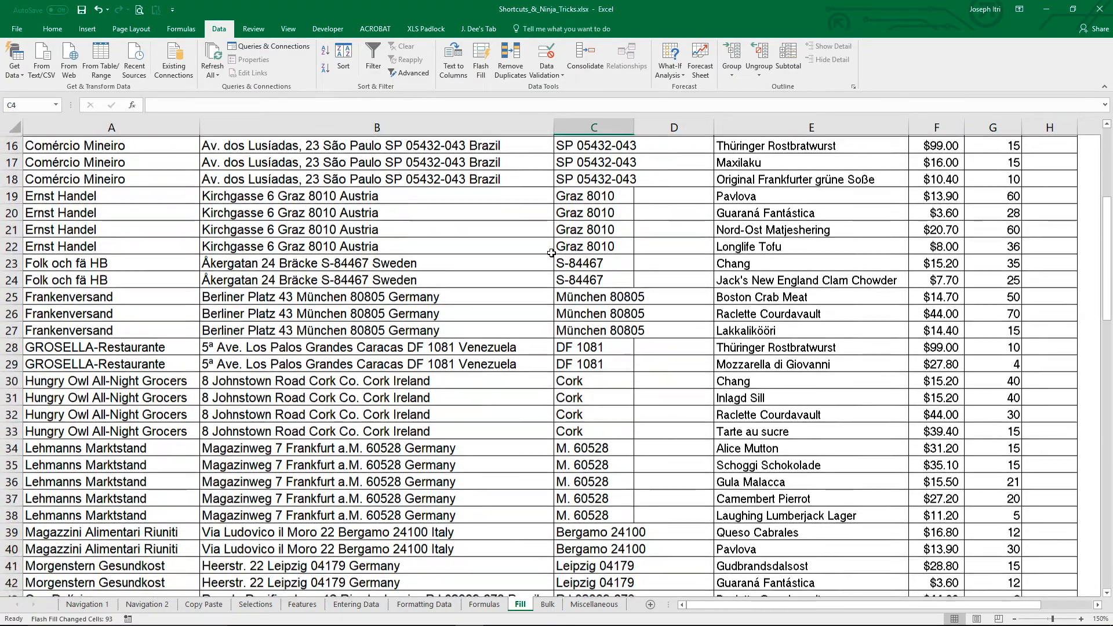
scroll(551, 252, "down", 6)
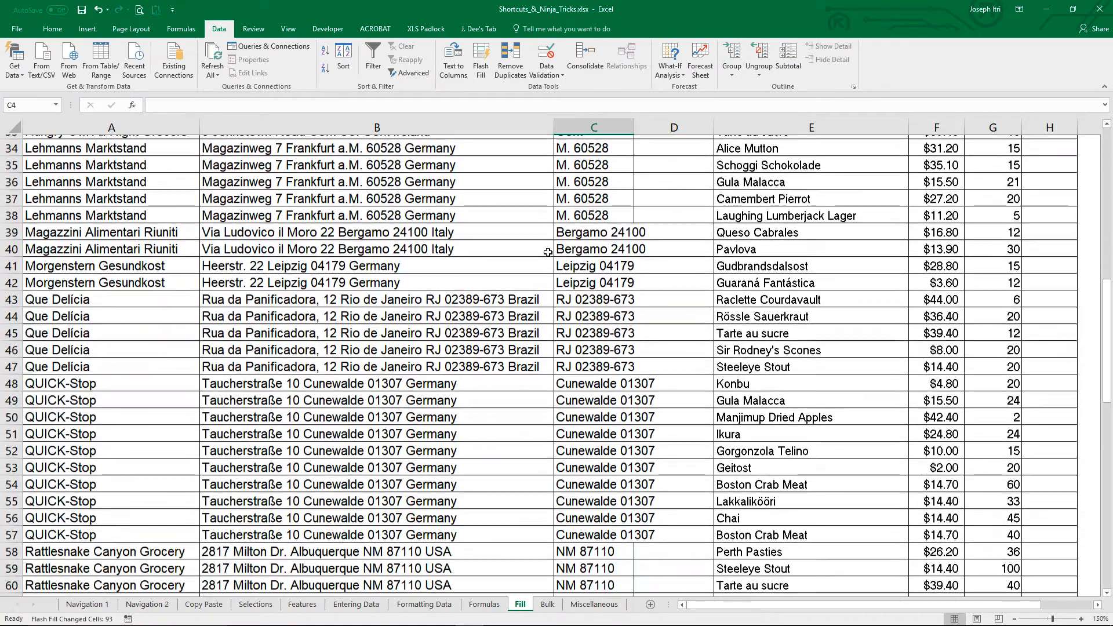
scroll(547, 252, "down", 1)
scroll(547, 252, "up", 7)
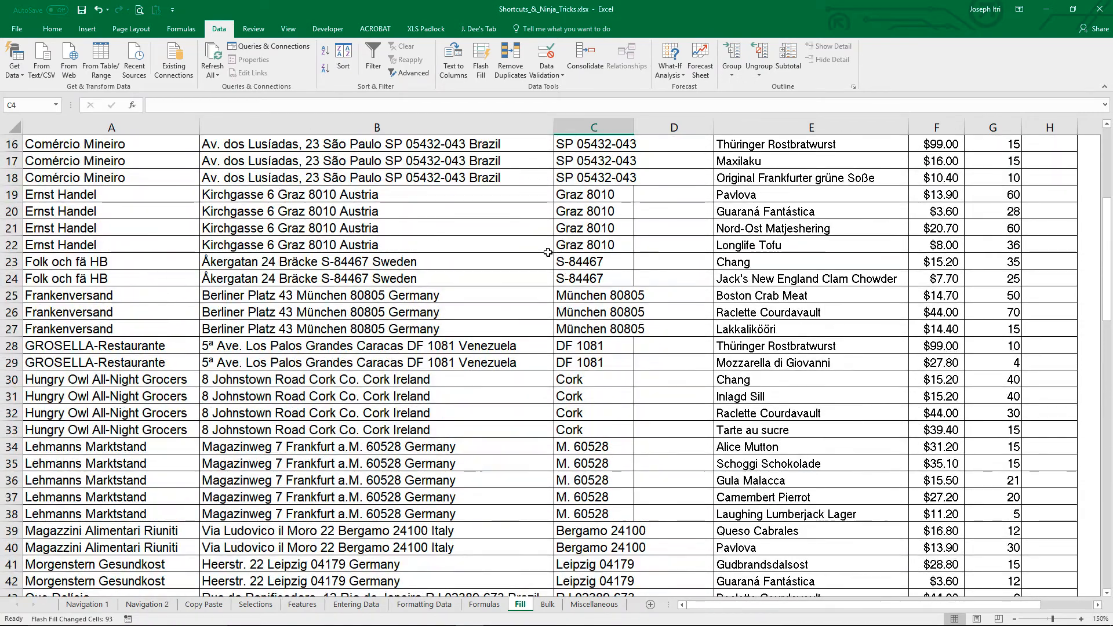
scroll(548, 252, "up", 5)
Step: Copy only the postal code from the ship address in B2 into the Ship postal 2 cell D2
left_click(651, 158)
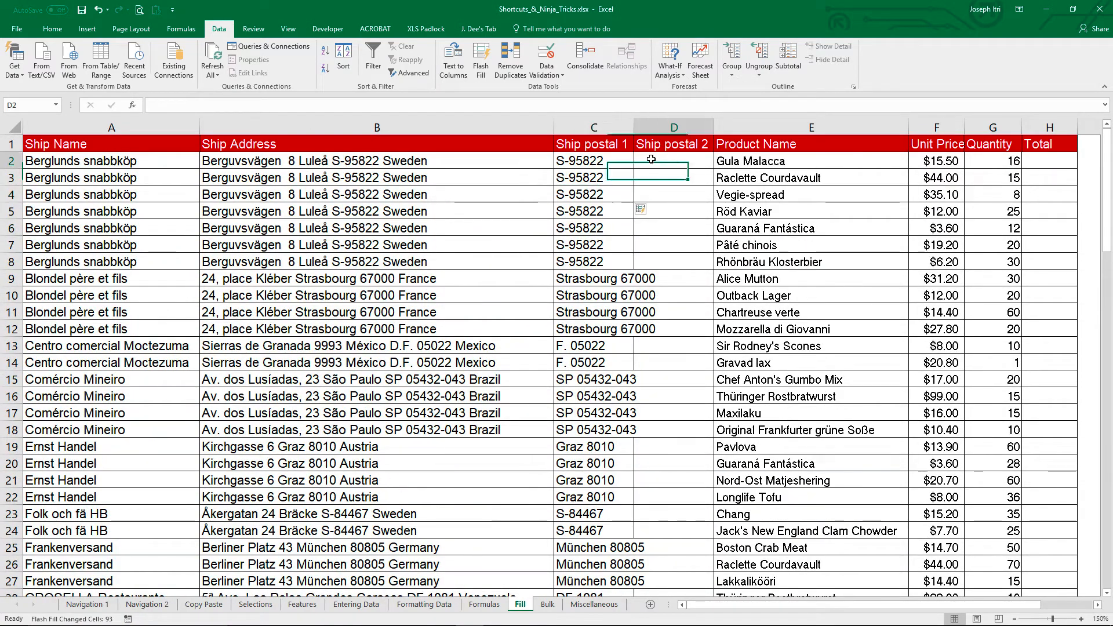
double_click(383, 161)
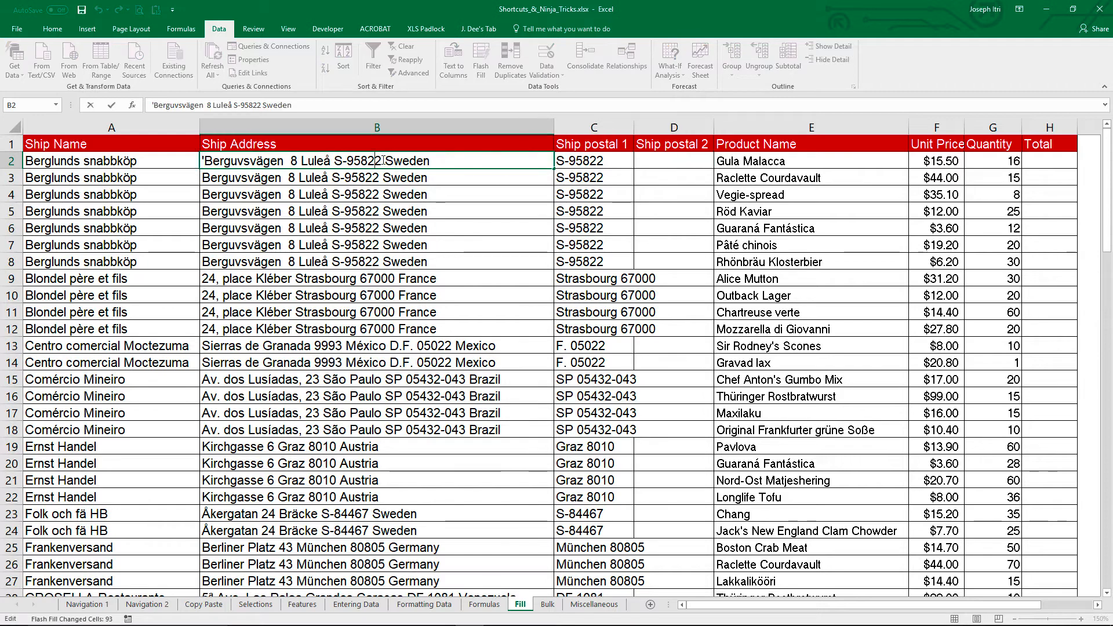
left_click_drag(383, 161, 333, 162)
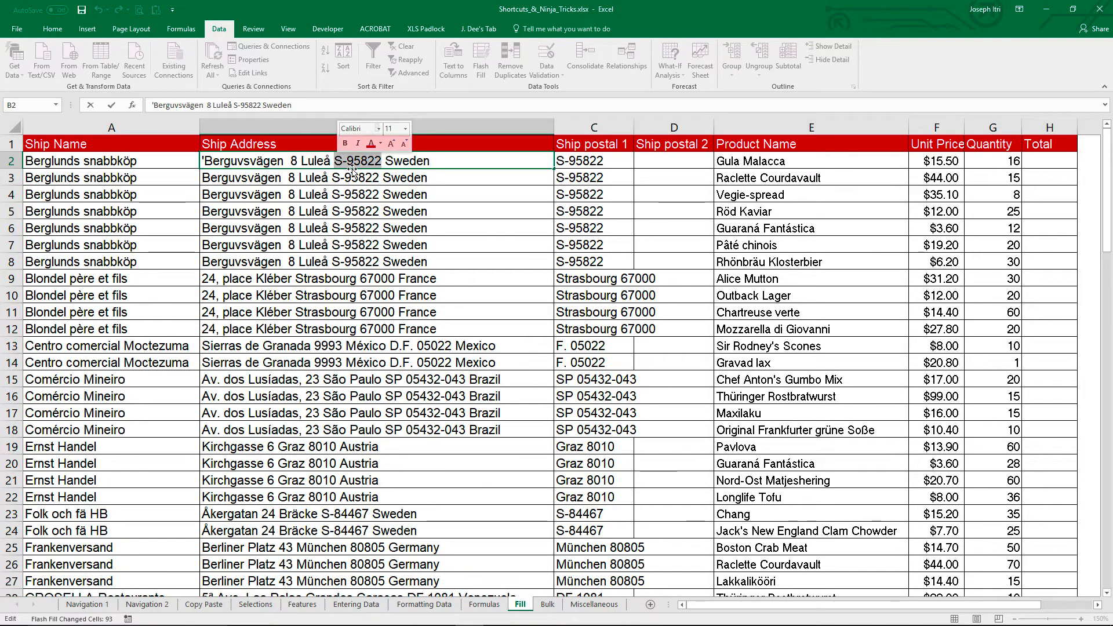
key("ctrl+c")
double_click(681, 163)
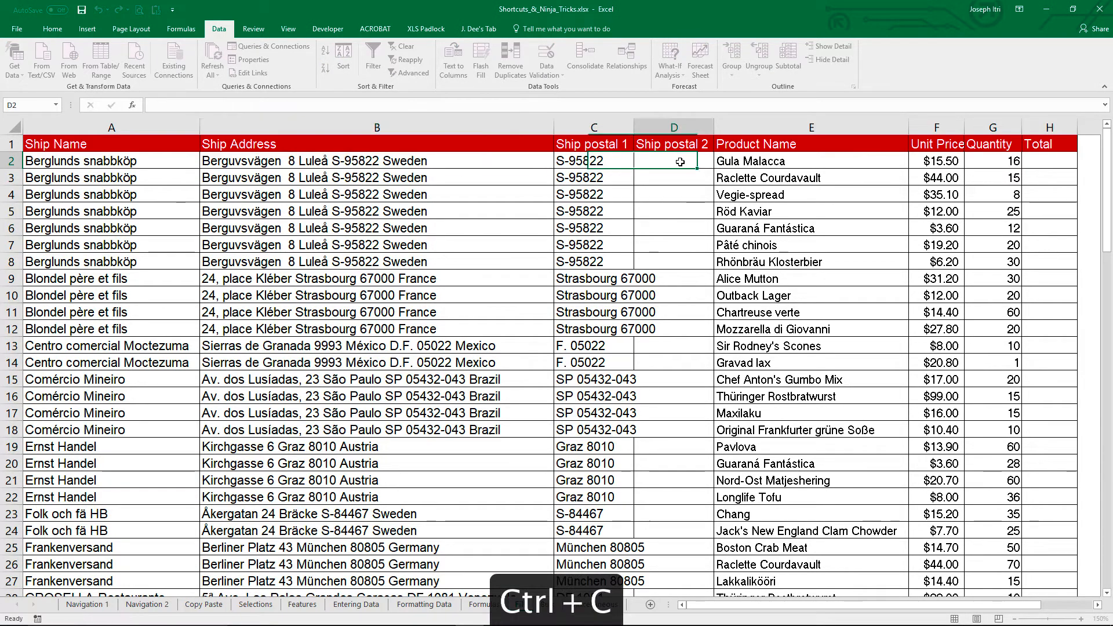
key("ctrl+v")
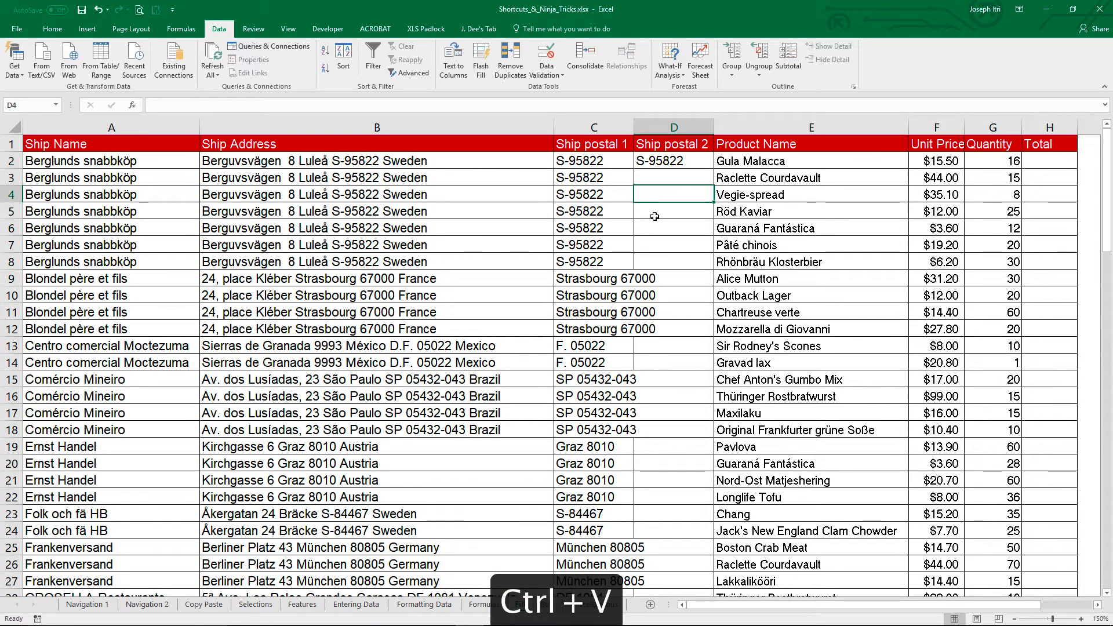
Step: Copy only the postal code from the Blondel père et fils address in B9 into D9 as a second example
double_click(398, 277)
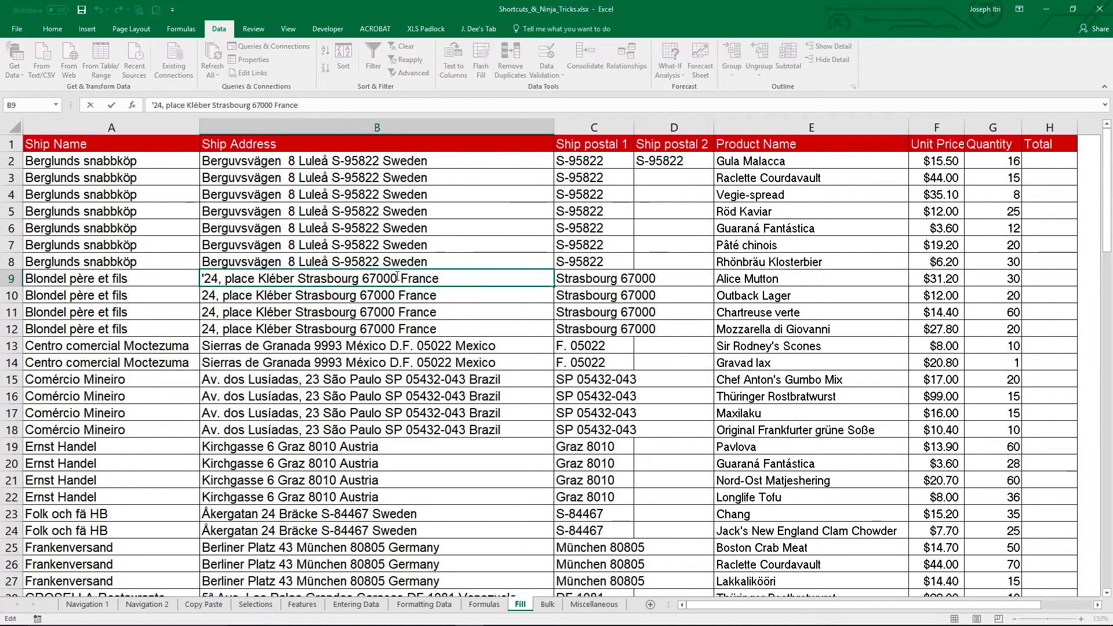
left_click_drag(397, 278, 362, 278)
key("ctrl+c")
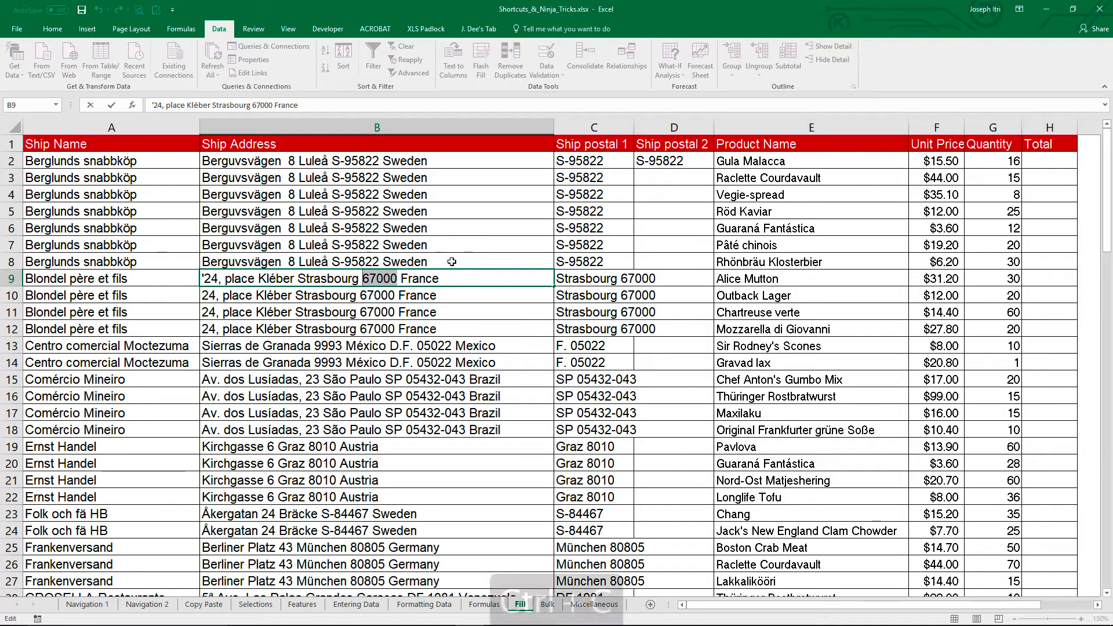
key("Escape")
left_click(684, 278)
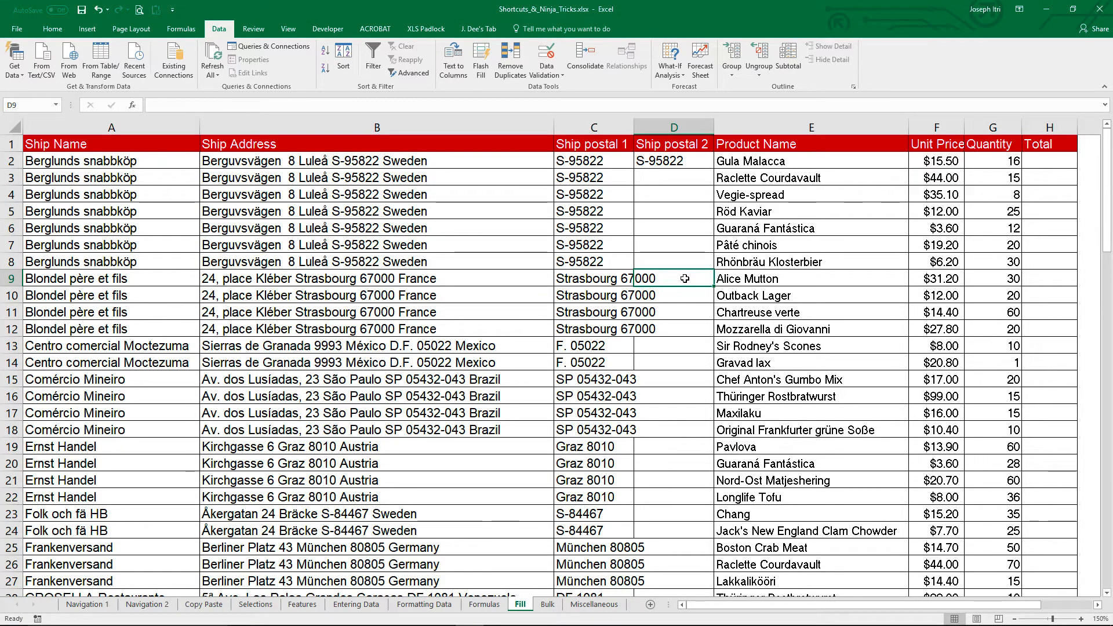
key("ctrl+v")
Step: Flash Fill the empty Ship postal 2 cells from the two examples in D2 and D9, and check the filled rows
left_click(684, 260)
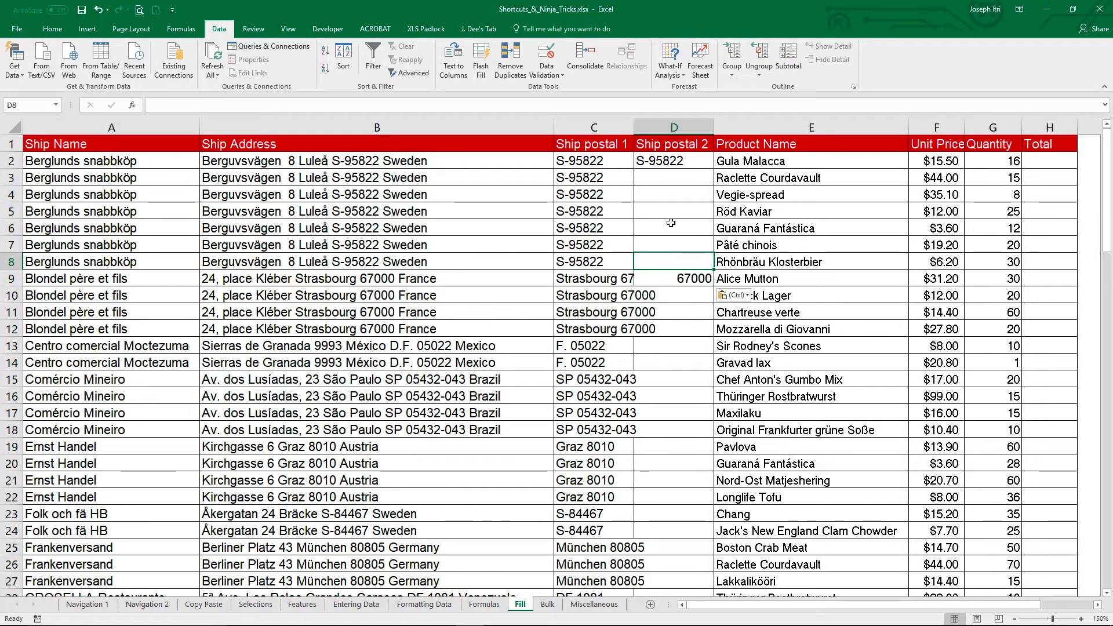
left_click(481, 61)
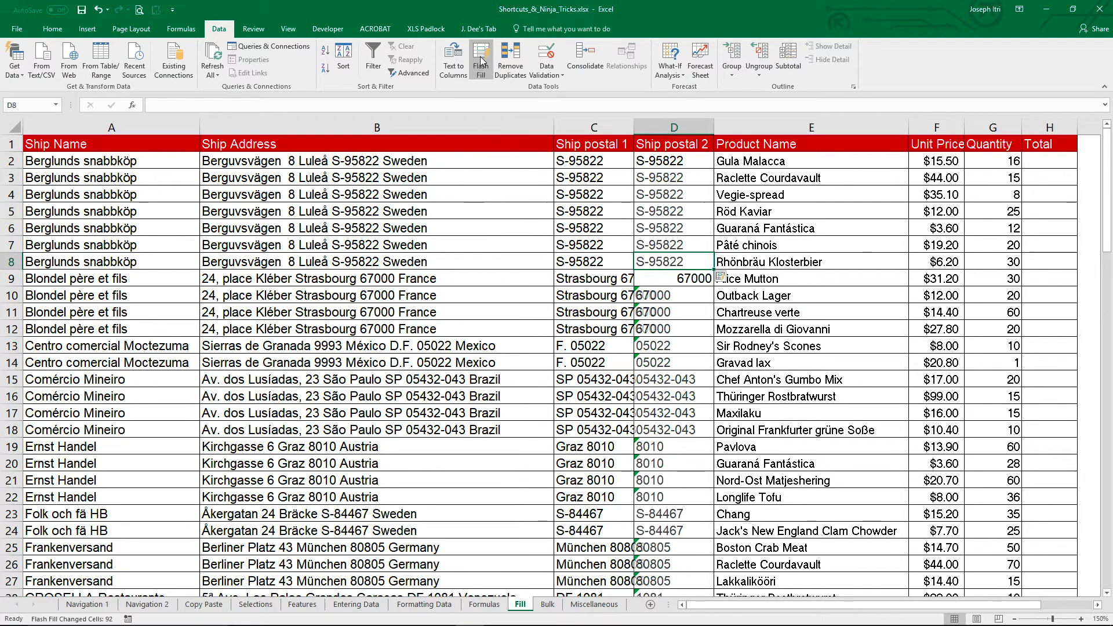
scroll(629, 312, "down", 2)
scroll(630, 311, "down", 8)
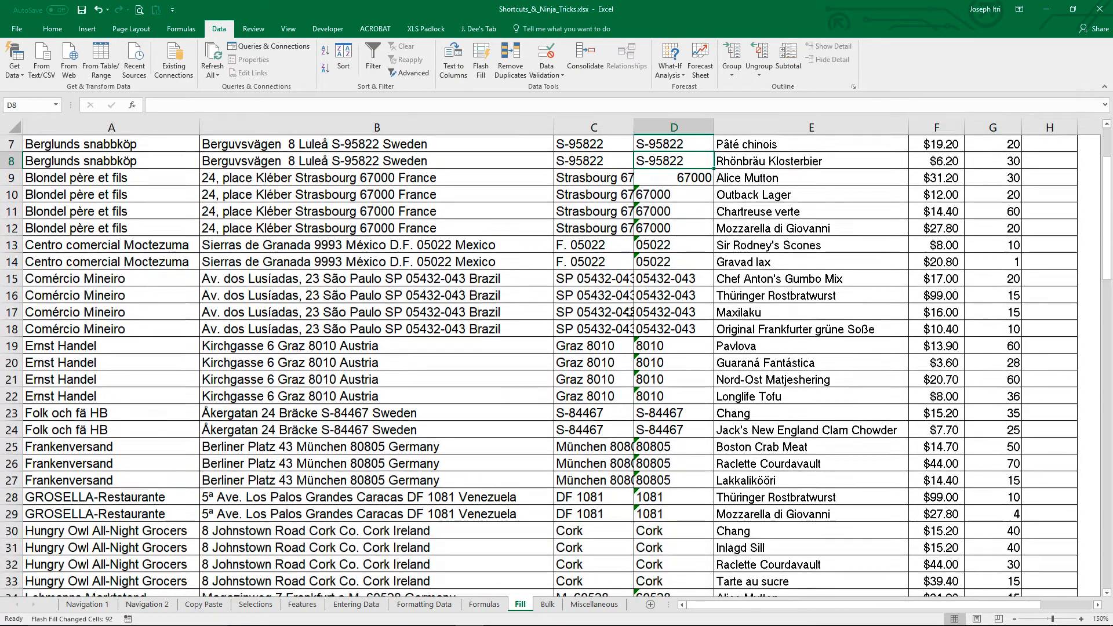
scroll(624, 308, "down", 3)
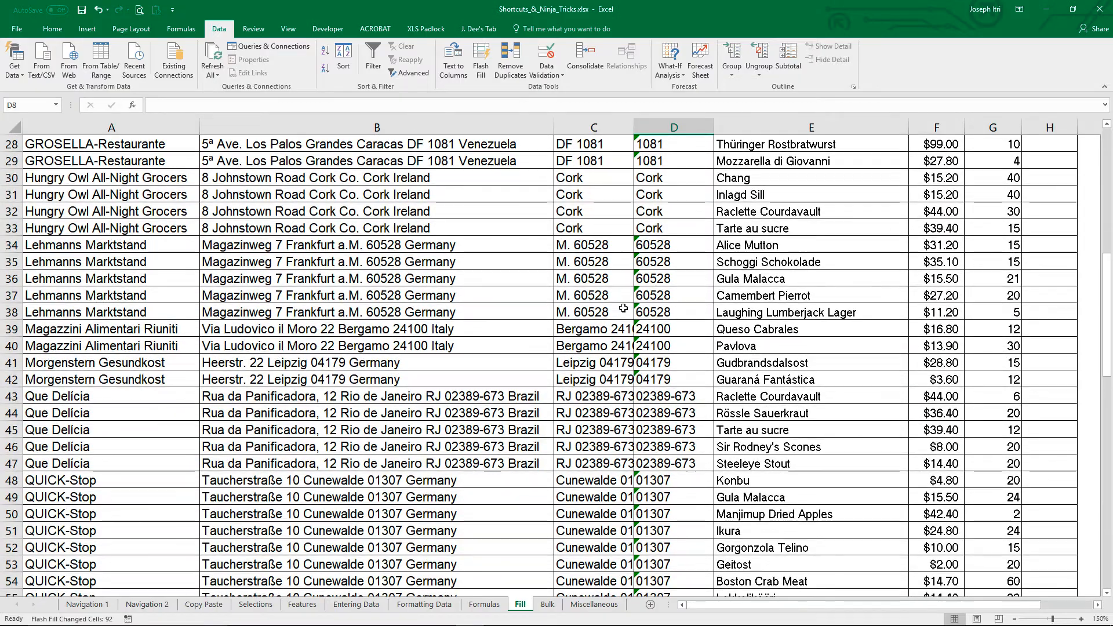
scroll(623, 308, "down", 4)
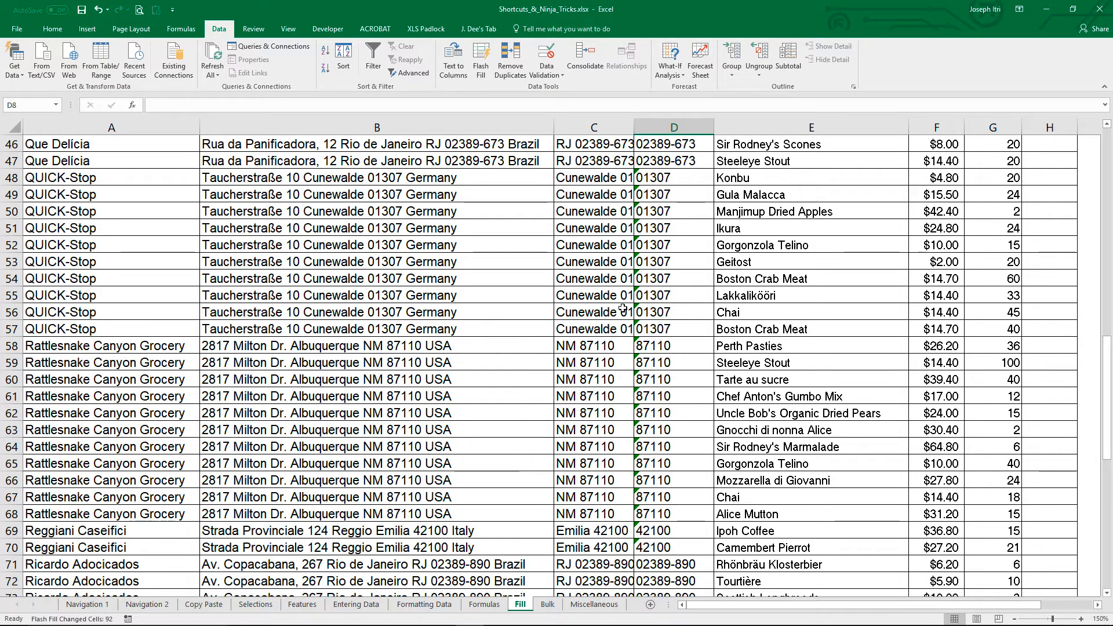
scroll(623, 308, "up", 15)
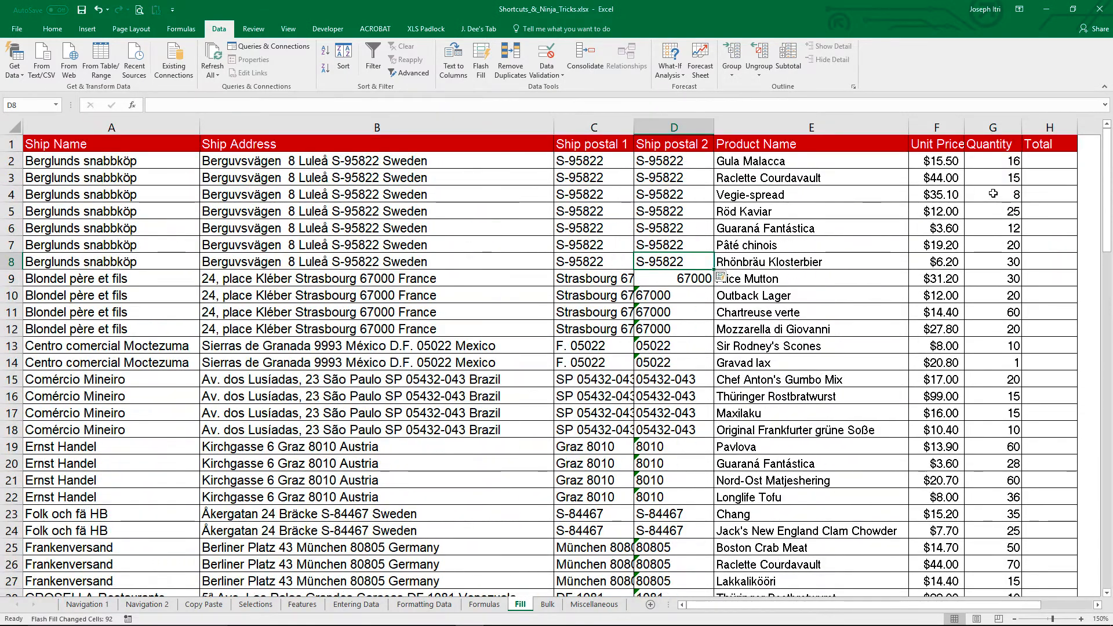
Step: Enter the formula =F2*G2 in H2 to multiply unit price by quantity for the first row's total
left_click(1048, 162)
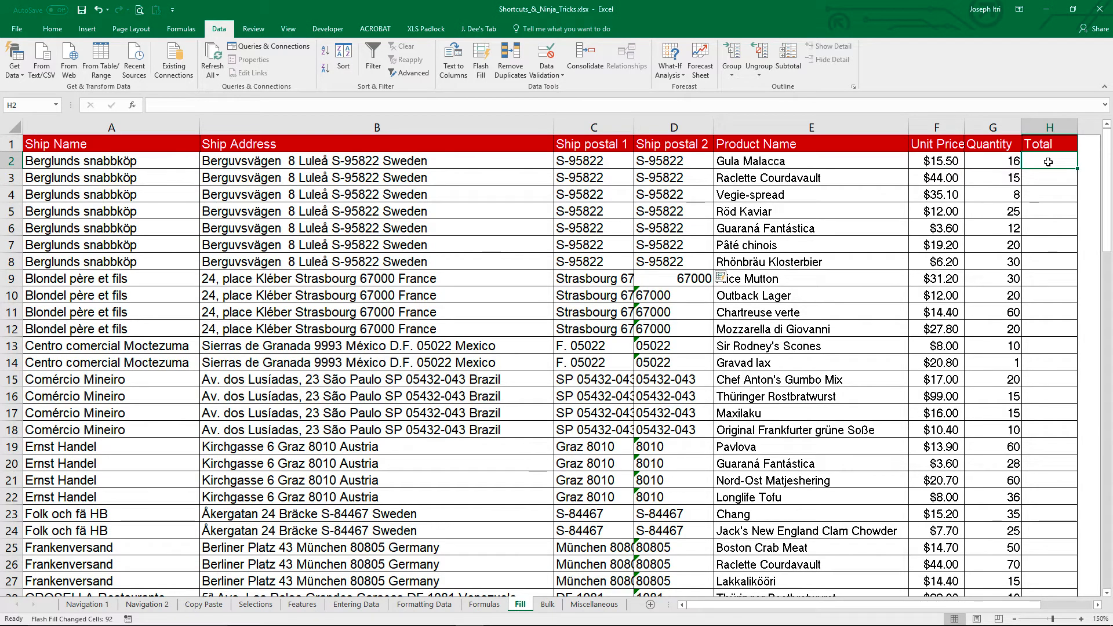
type("=")
key("Left")
key("Left")
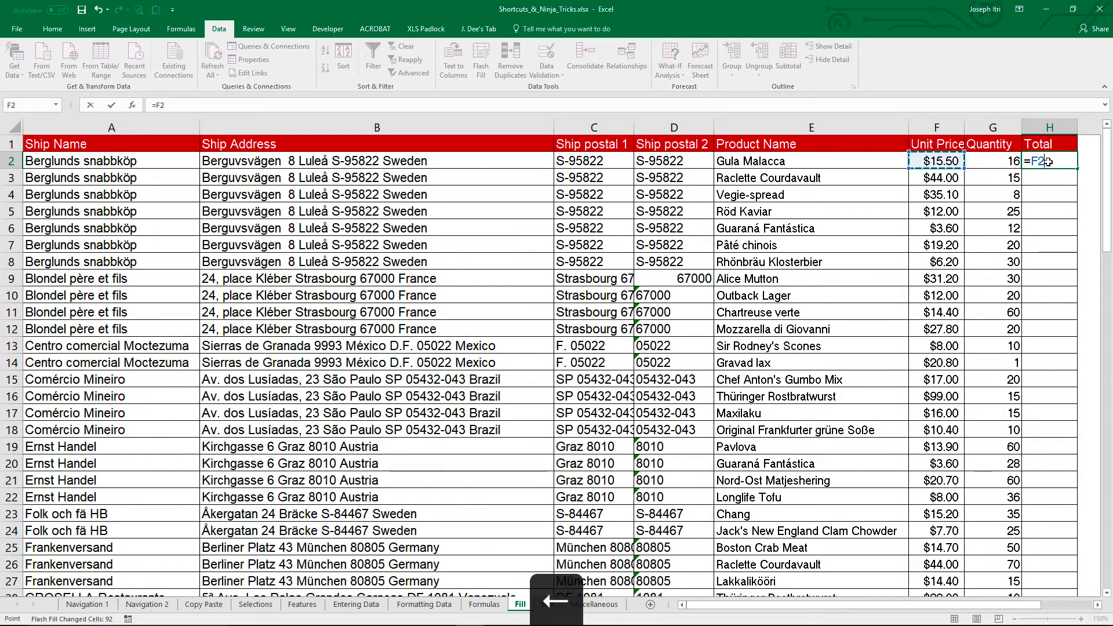
type("*")
key("Left")
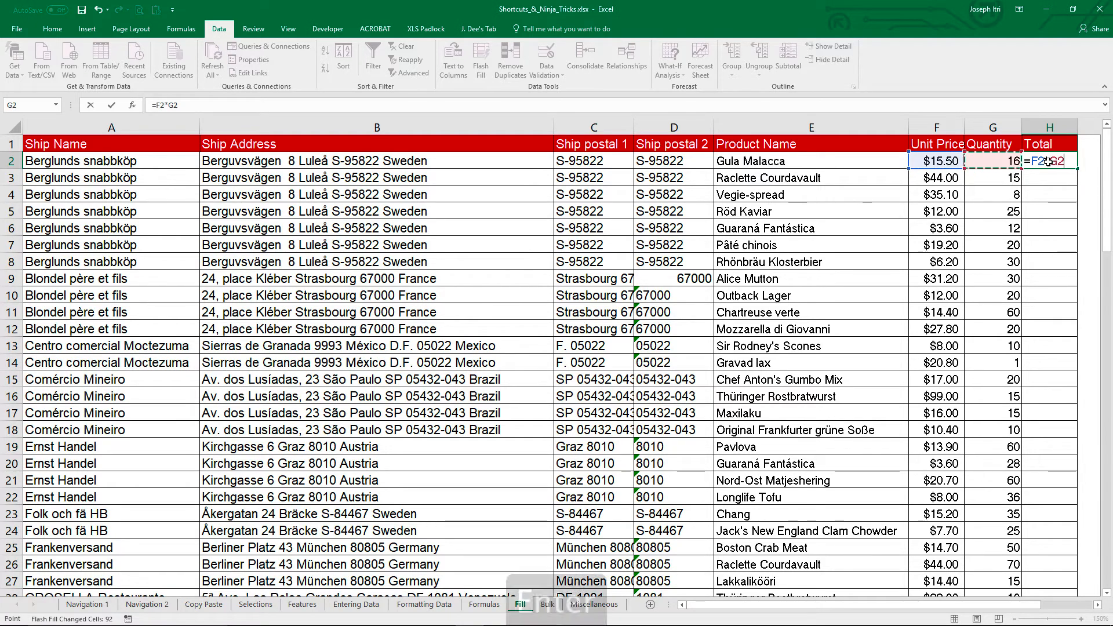
key("Return")
Step: Fill the H2 formula down the whole Total column to the last data row
left_click(1048, 161)
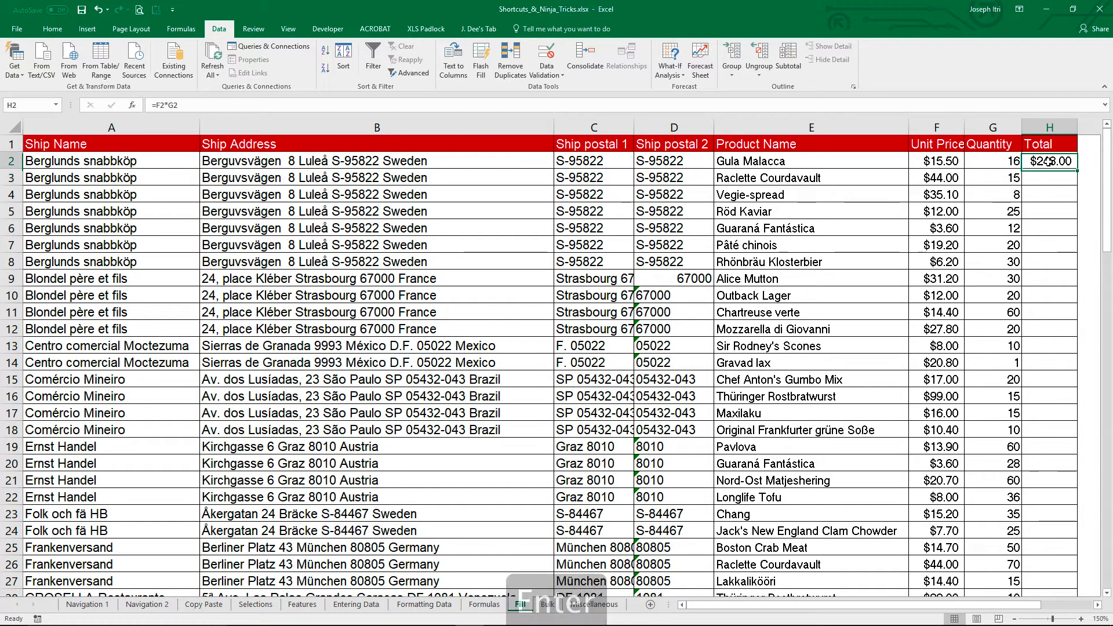
double_click(1078, 169)
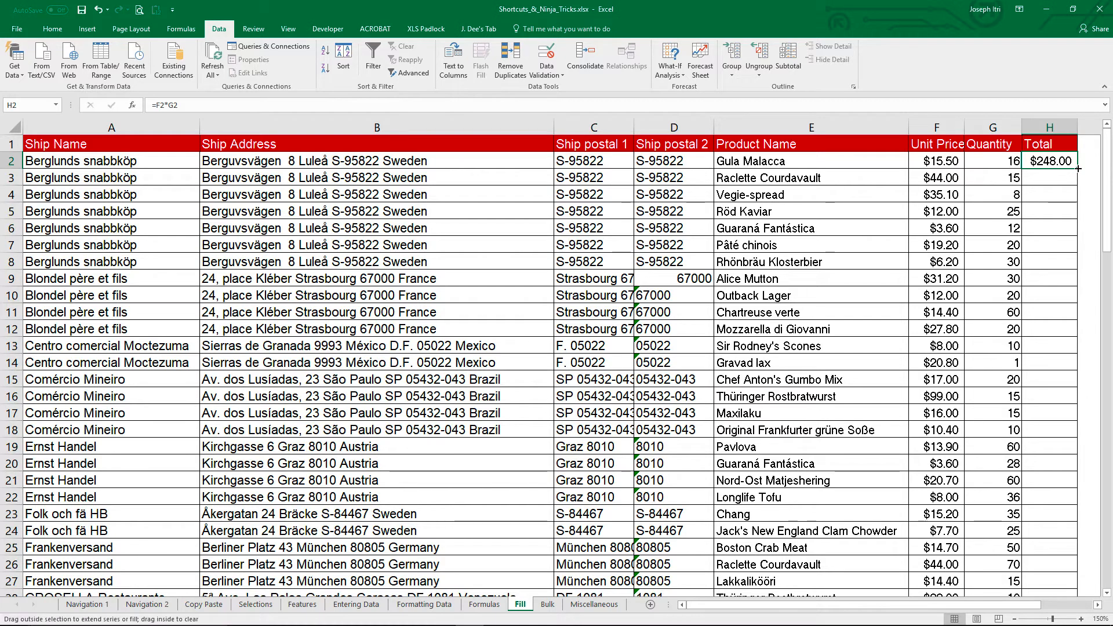
mouse_move(1078, 178)
left_mouse_down()
mouse_move(1075, 273)
mouse_move(1074, 185)
left_mouse_up()
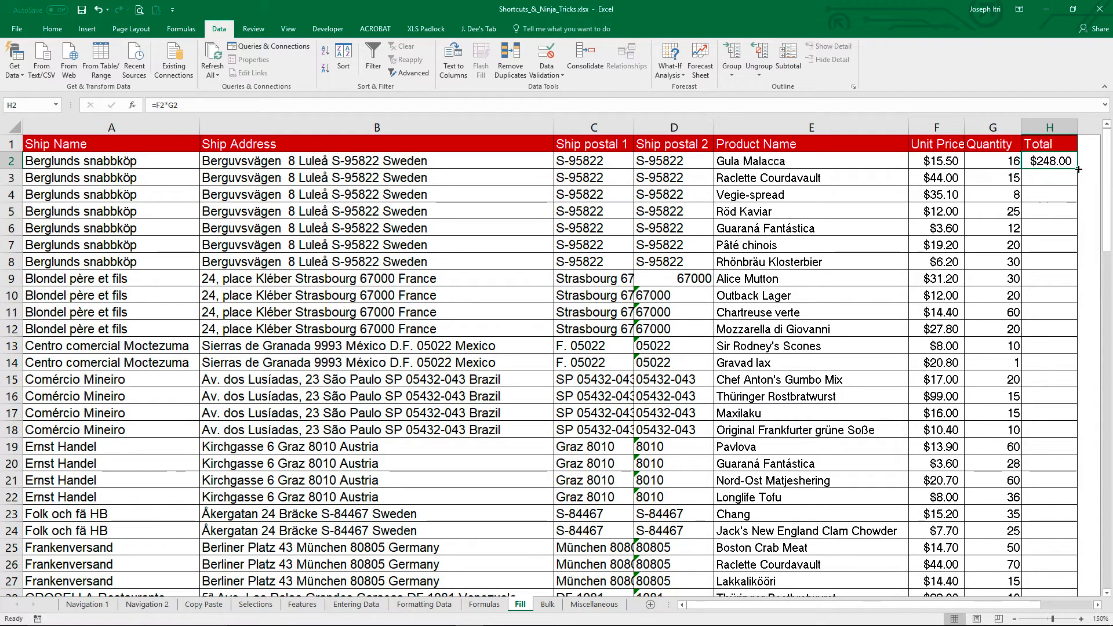
double_click(1078, 169)
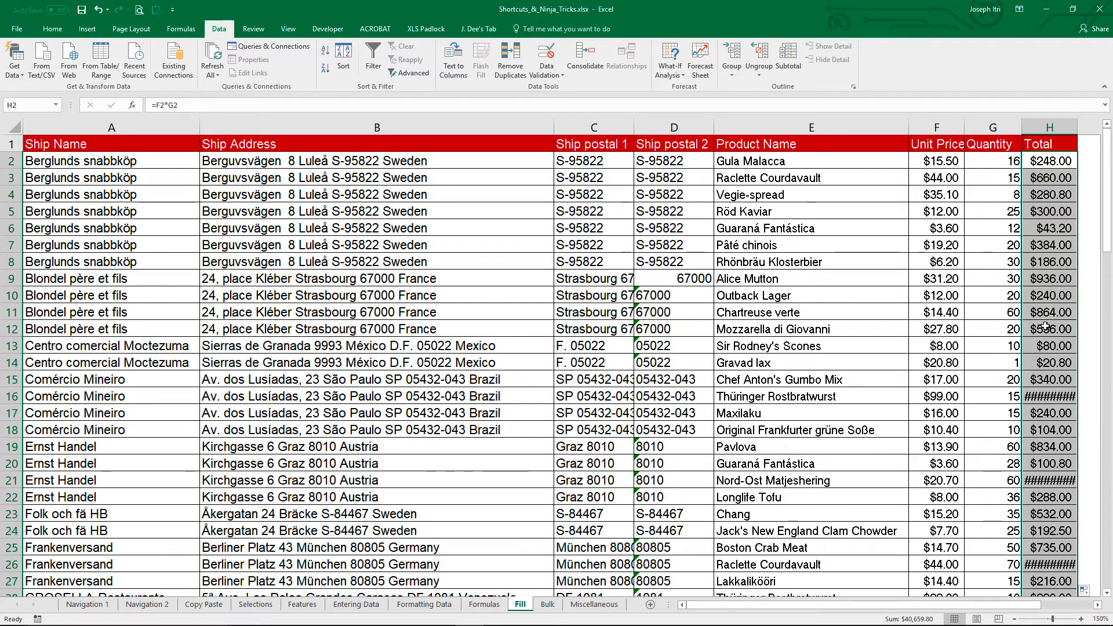
Step: Enter the labels Day 1 in J2 and Day 2 in K2, in the empty area beside the table
left_click(1028, 229)
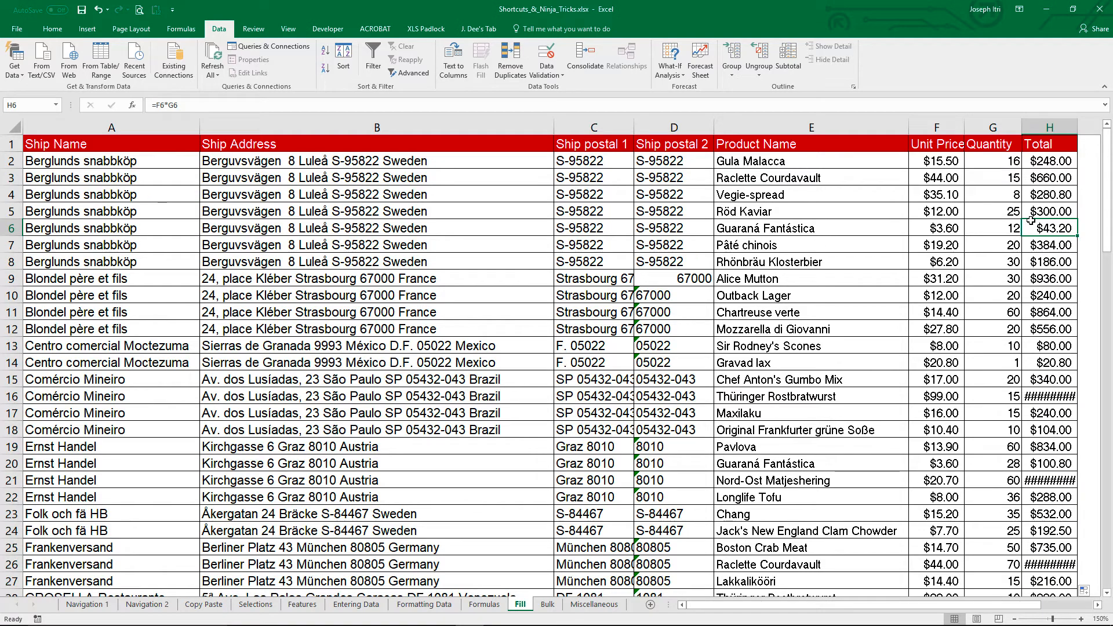
key("Right")
key("Right")
key("Right")
key("Right")
key("Right")
key("Right")
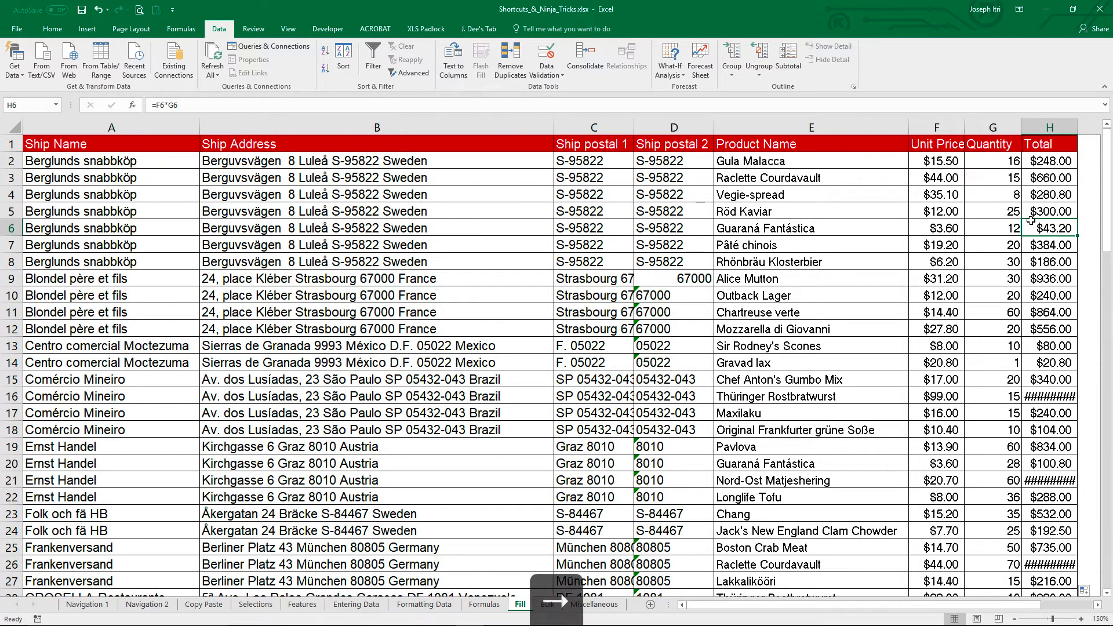
key("Right")
key("Right")
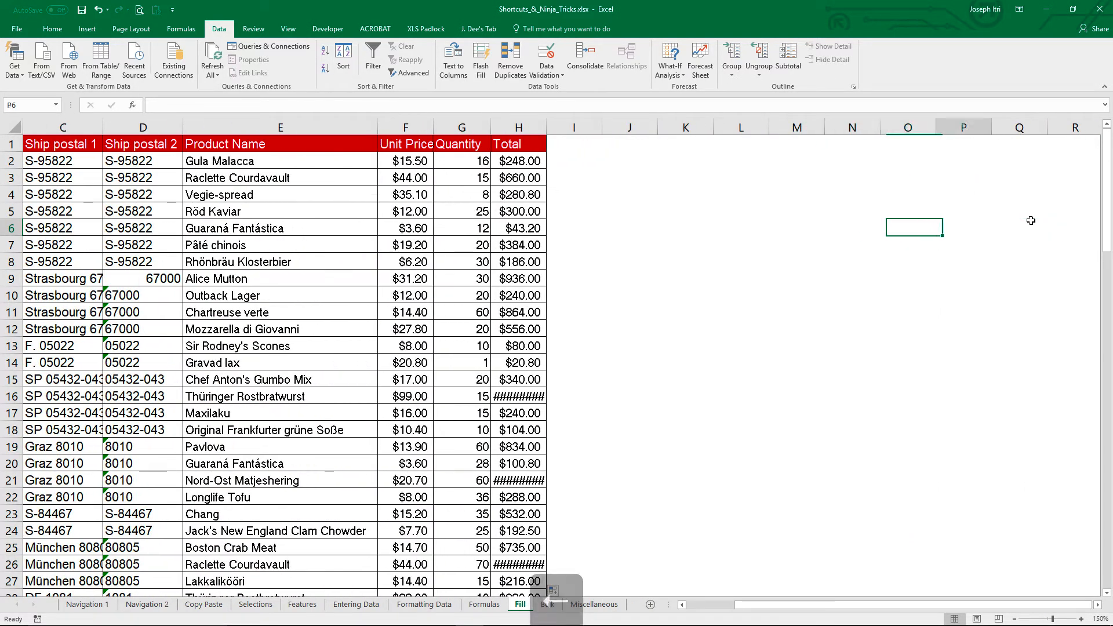
key("Left")
key("Left")
key("Left")
key("Left")
key("Left")
key("Left")
key("Up")
key("Up")
key("Up")
key("Up")
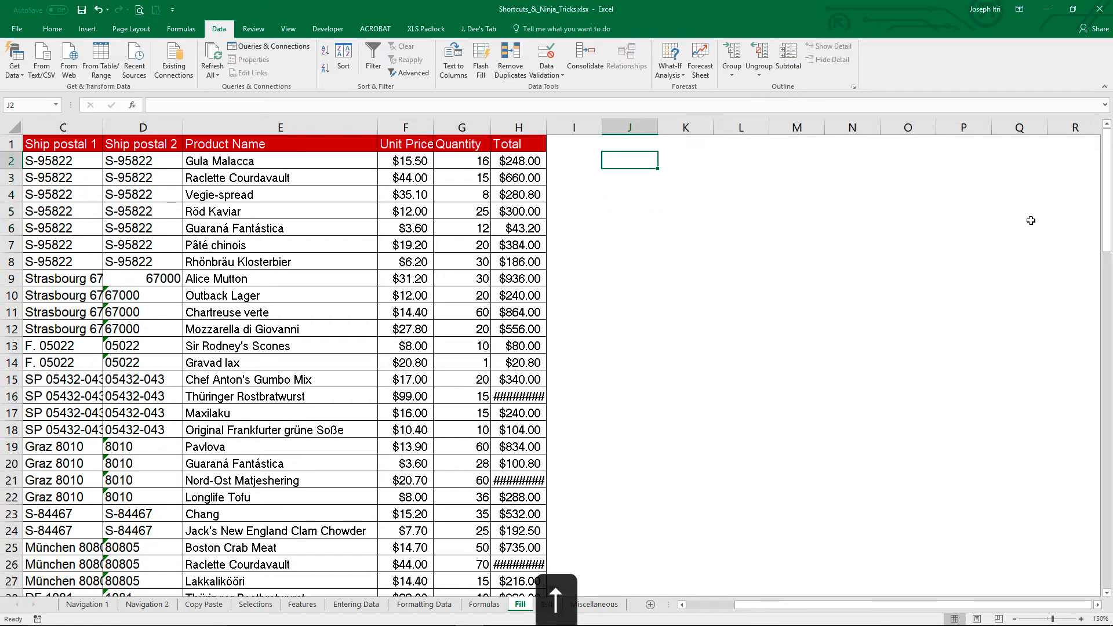
type("Day 1")
key("Tab")
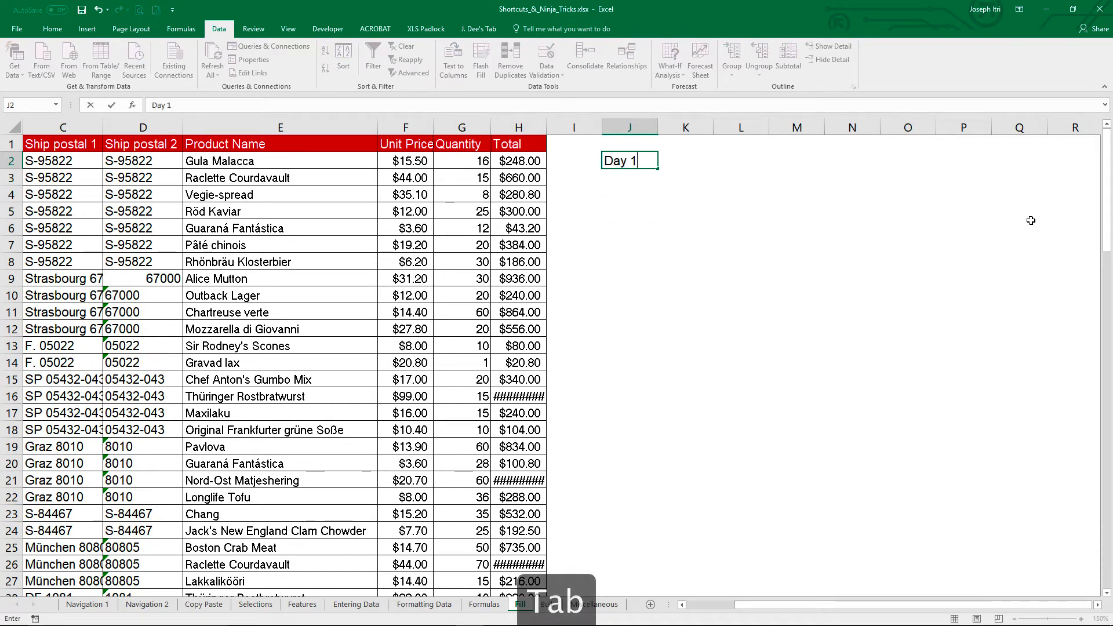
type("Day 2")
key("Tab")
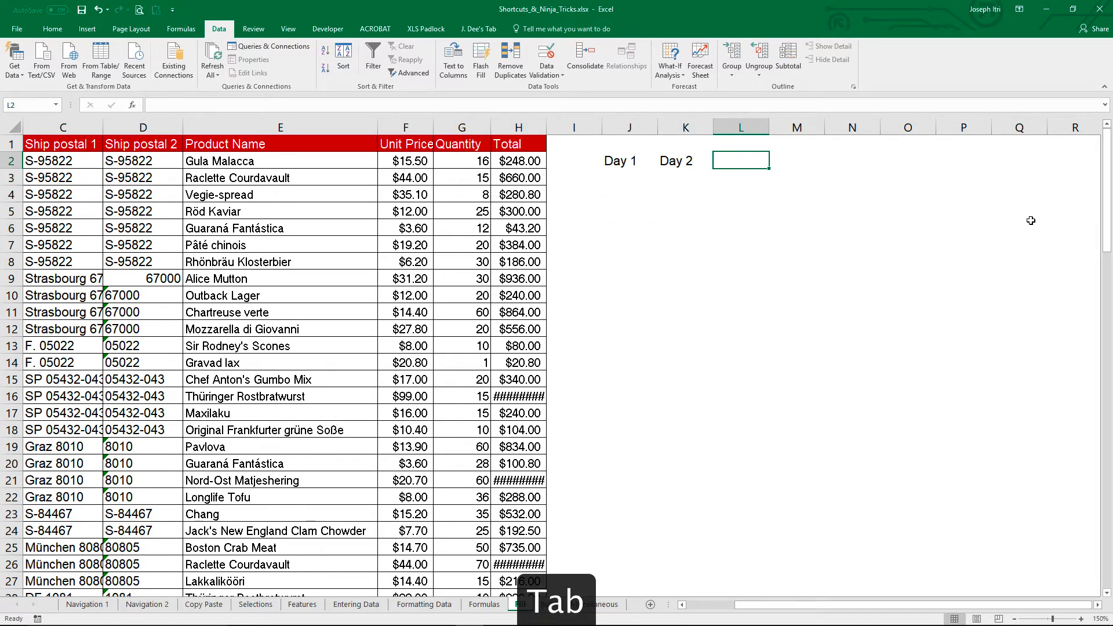
Step: Fill the Day series across row 2 to Day 8 in Q2, and enter Jan in J3 and Feb in K3
left_click_drag(625, 160, 1041, 171)
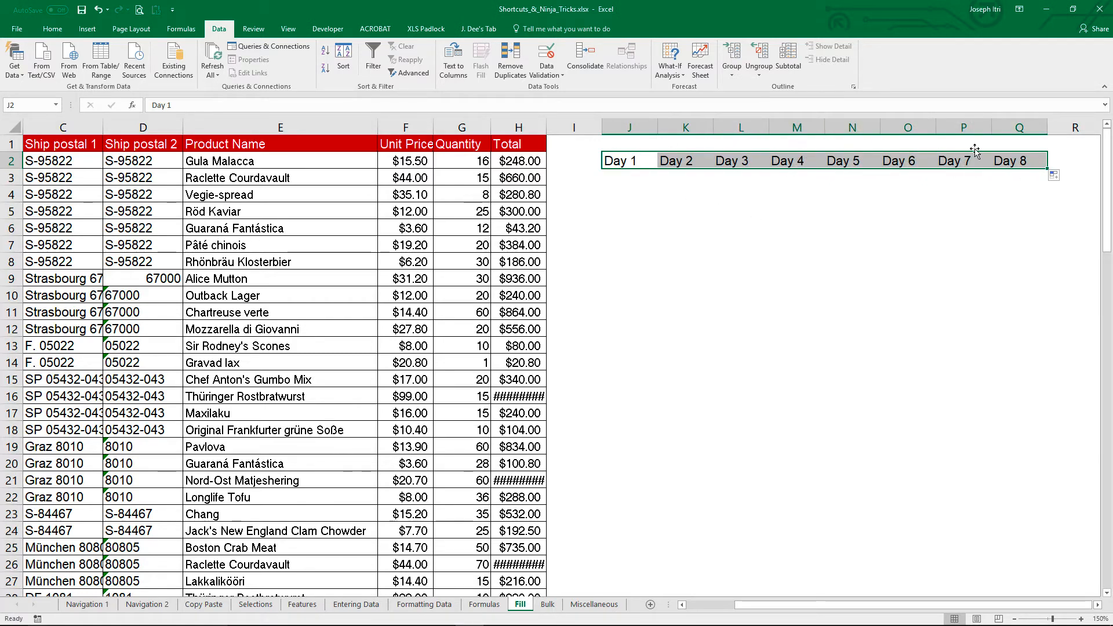
left_click(630, 176)
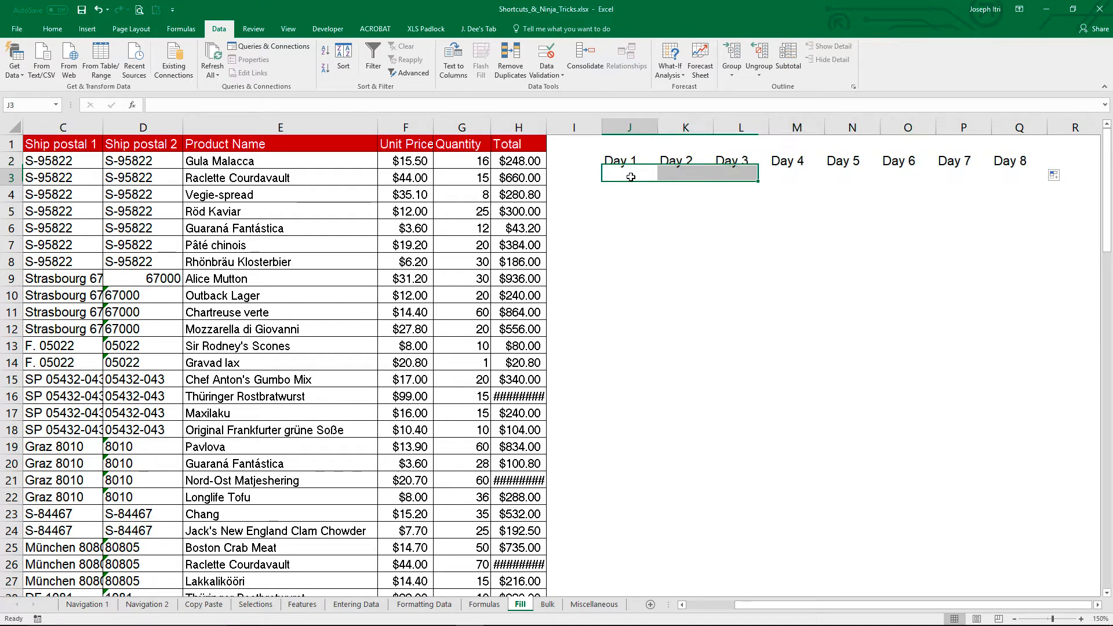
type("Jan")
key("Tab")
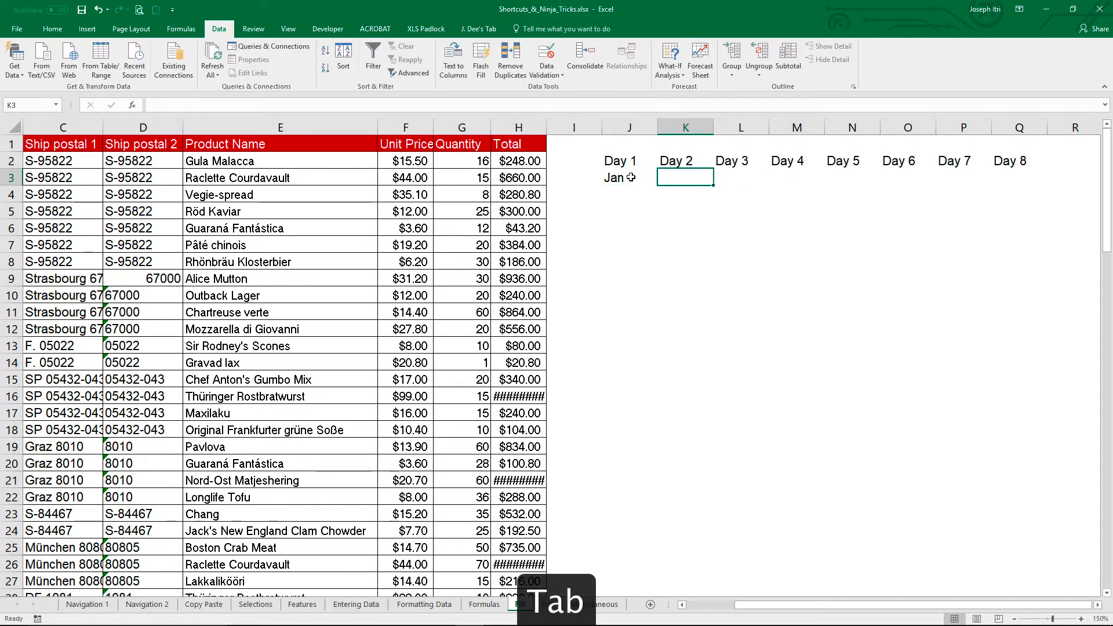
type("Feb")
key("Tab")
Step: Fill the month series across row 3 to Aug in Q3, and from Jan in J3 down to Nov in J13
left_click_drag(630, 177, 1019, 185)
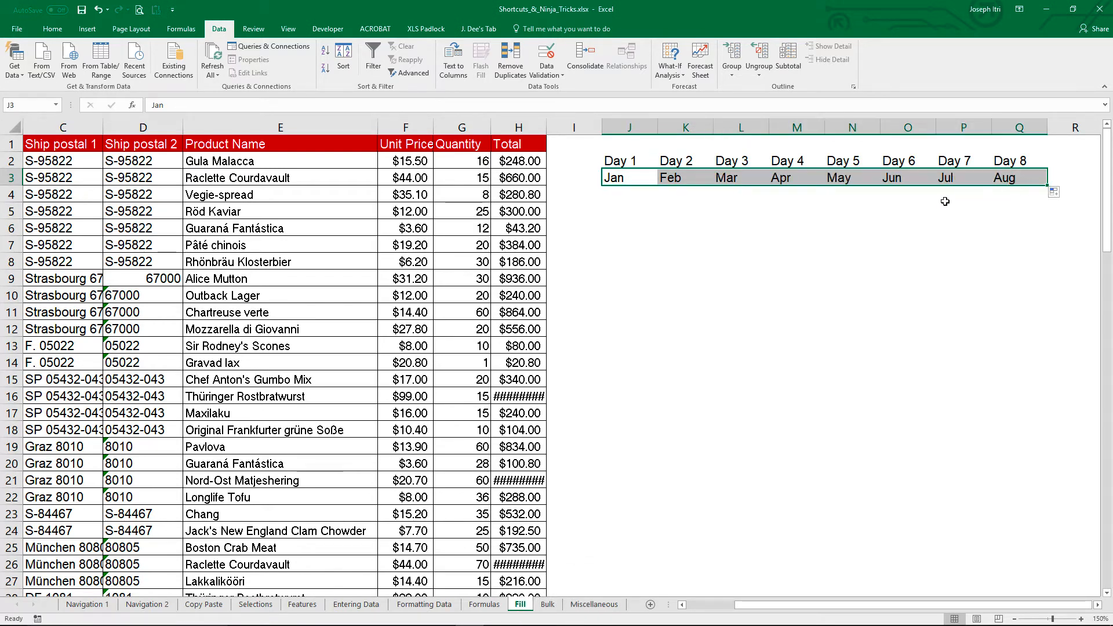
left_click(618, 185)
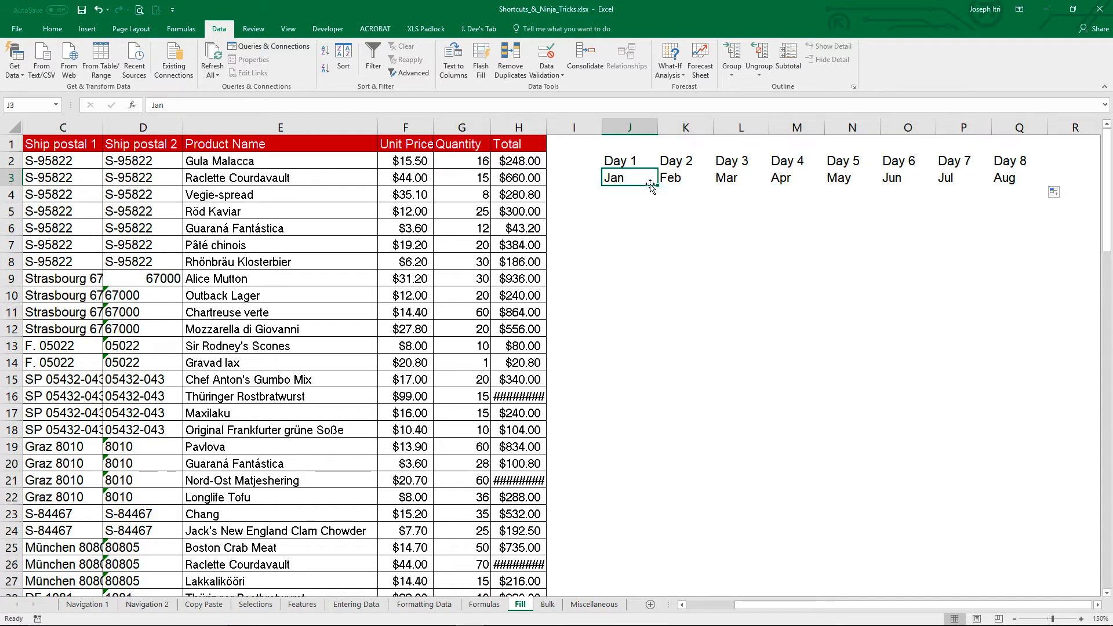
left_click_drag(657, 185, 645, 360)
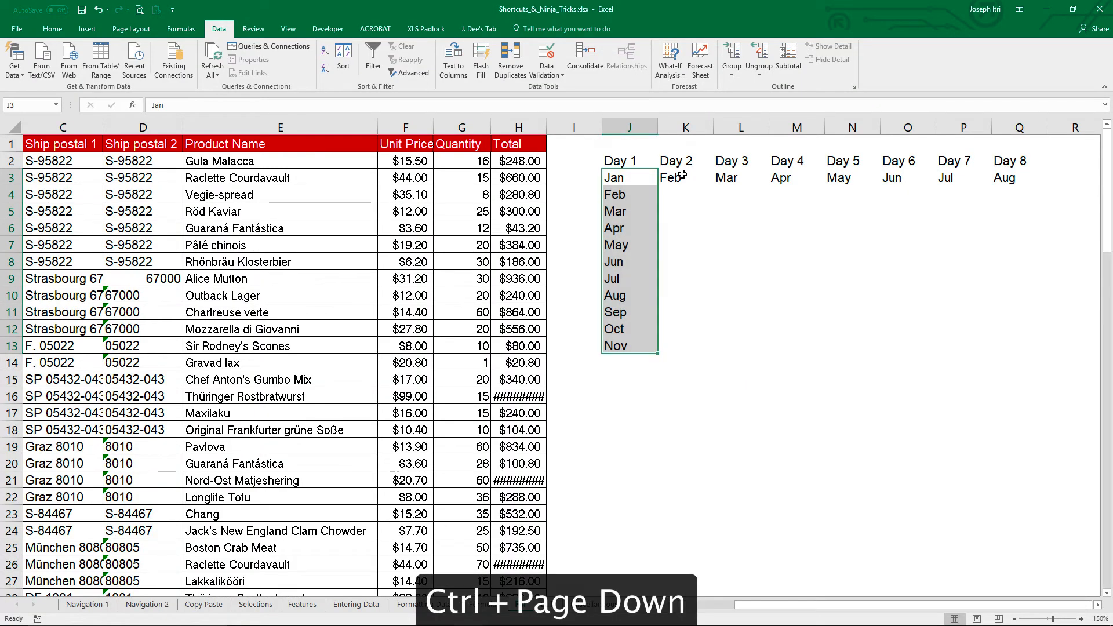
Step: Switch to the Bulk sheet and select cell B2, the first customer name
key("ctrl+Page_Down")
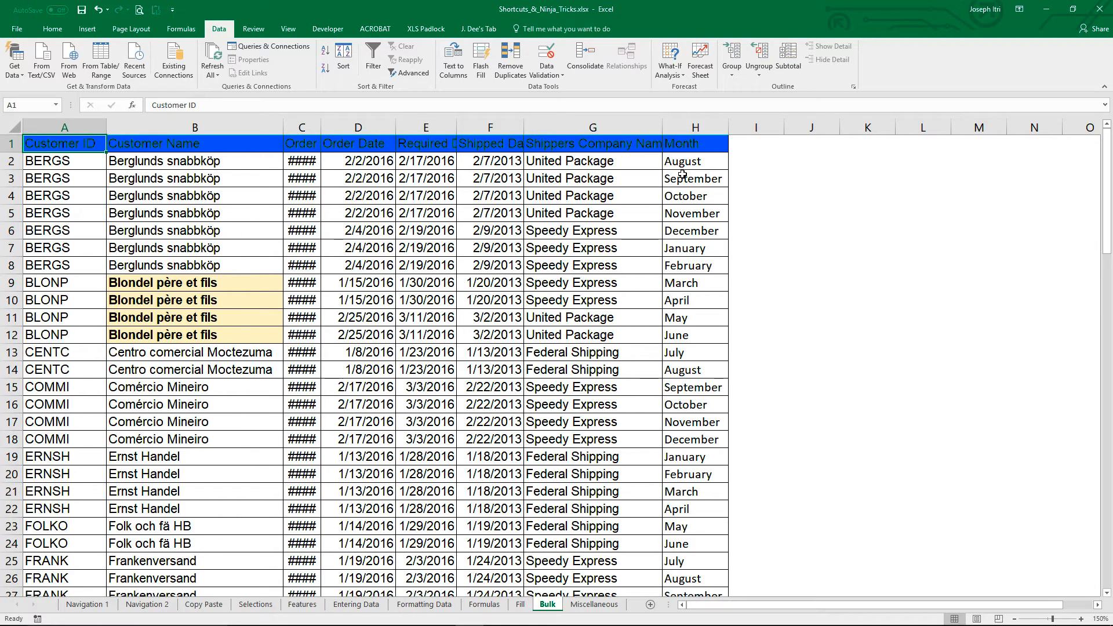
key("Down")
key("Right")
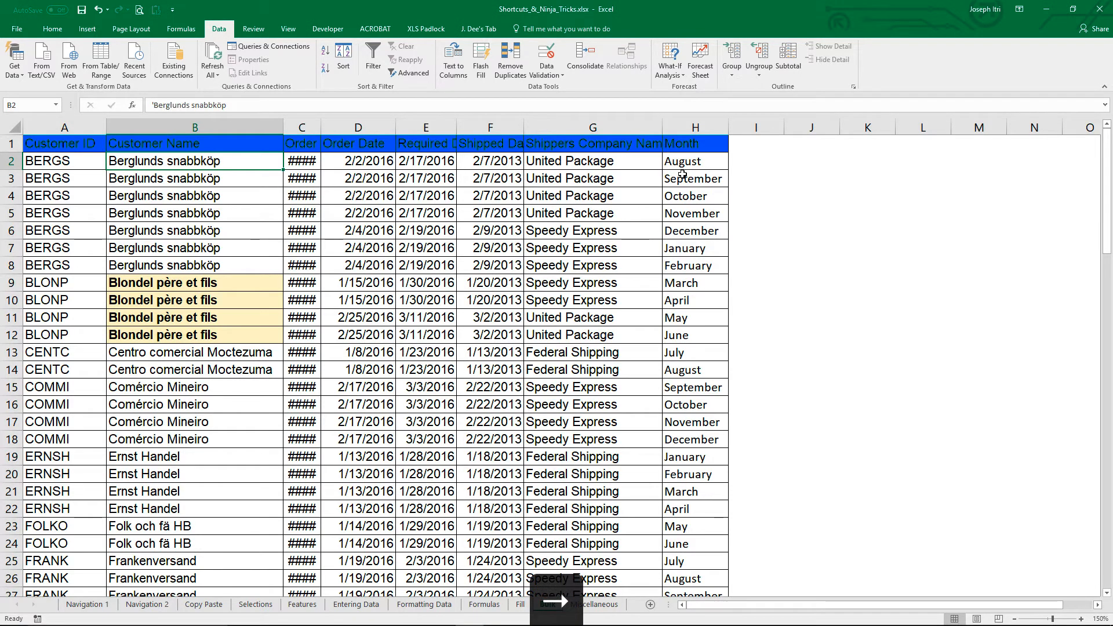
Step: Insert five blank columns at once before the Customer Name column, based on a selection of B2:F2
key("shift+Right")
key("shift+Right")
key("shift+Right")
key("shift+Right")
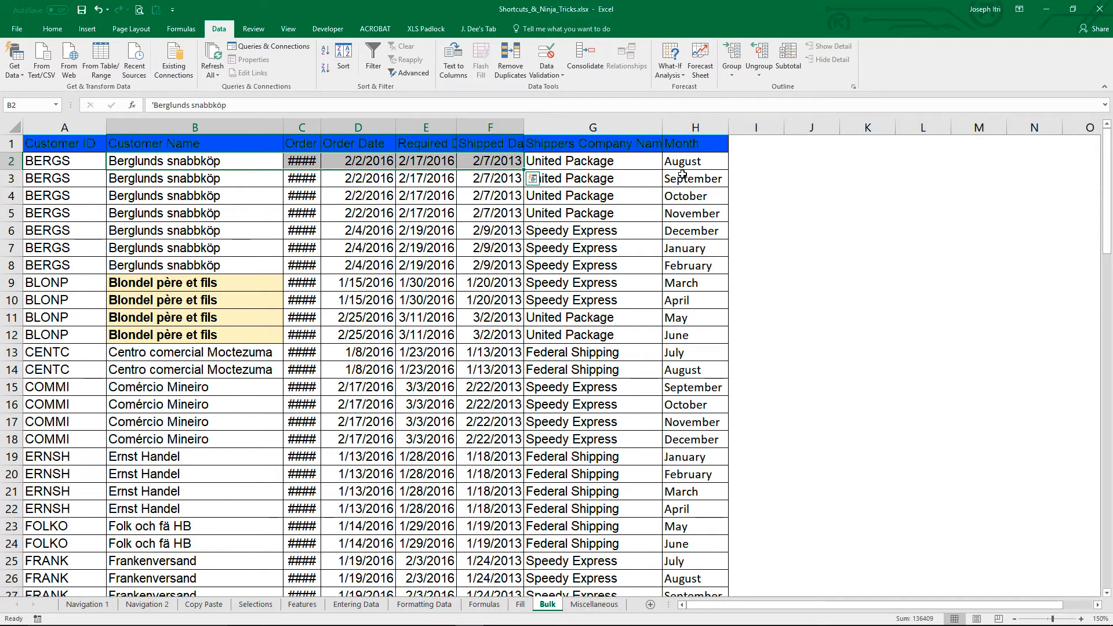
key("alt+i")
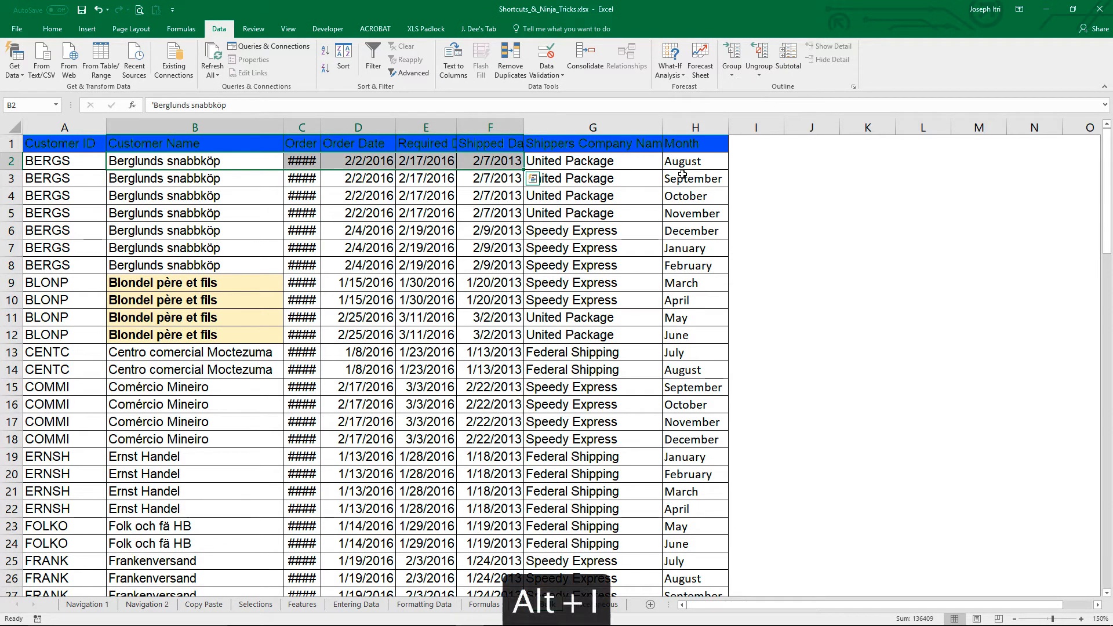
key("c")
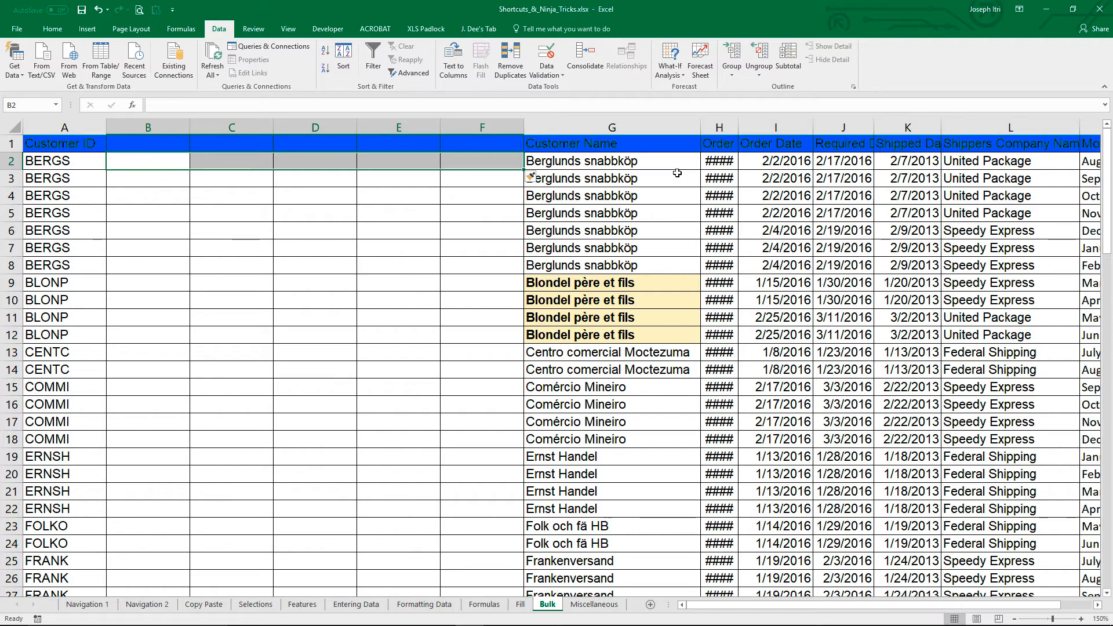
Step: Delete the five blank columns B to F between Customer ID and Customer Name
left_click_drag(171, 118, 455, 126)
right_click(454, 126)
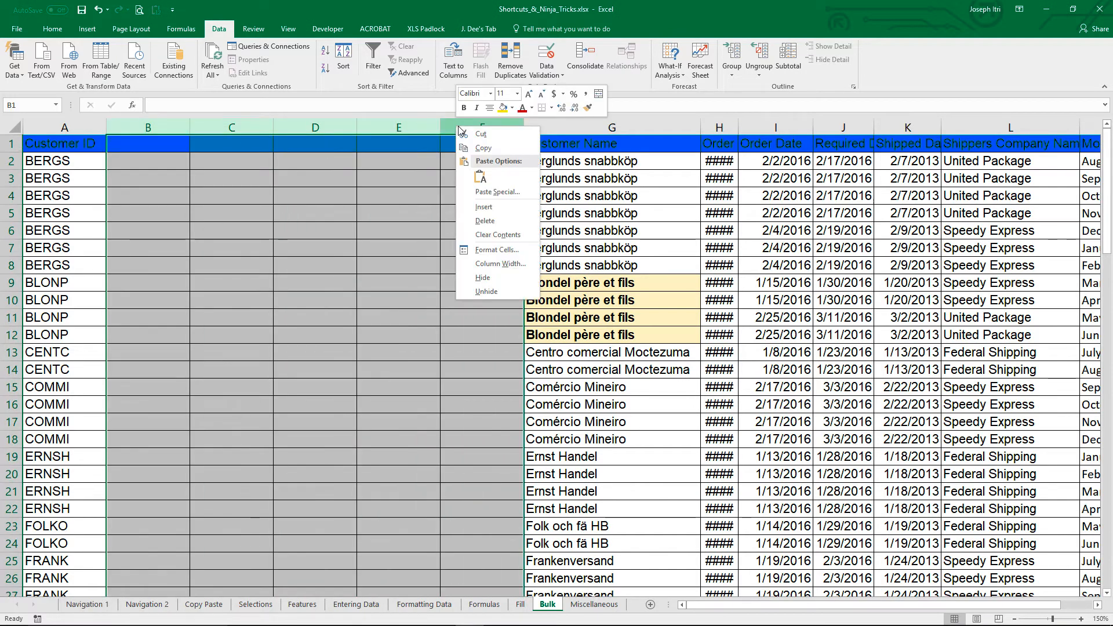
left_click(506, 224)
left_click(89, 217)
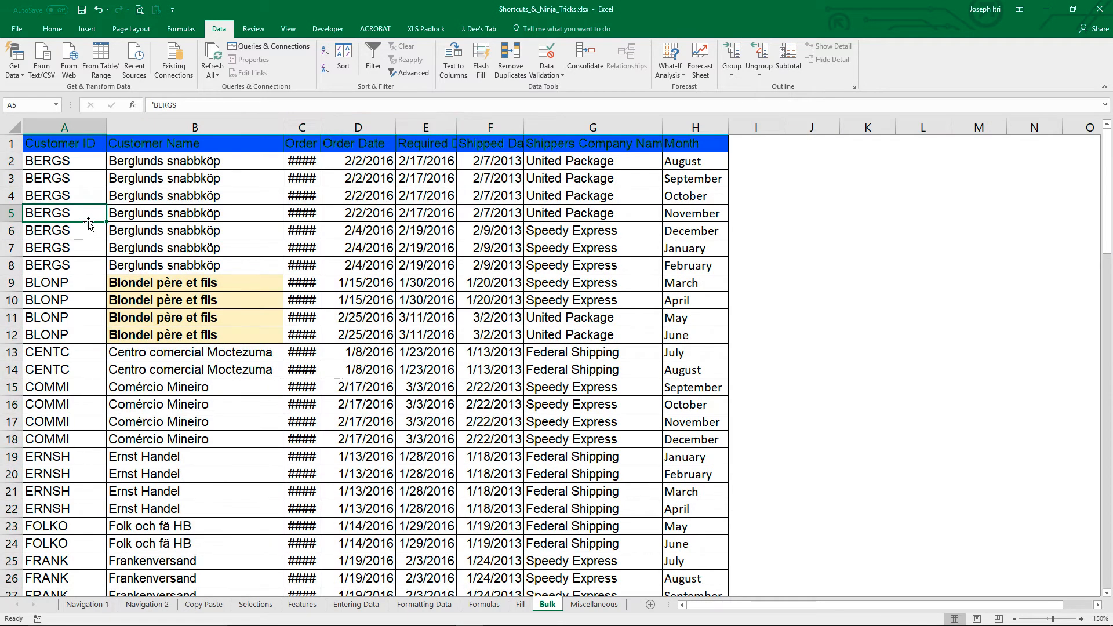
Step: Insert eight blank rows at once at rows 5 to 12, and add four more one by one at row 6
left_click_drag(10, 214, 16, 335)
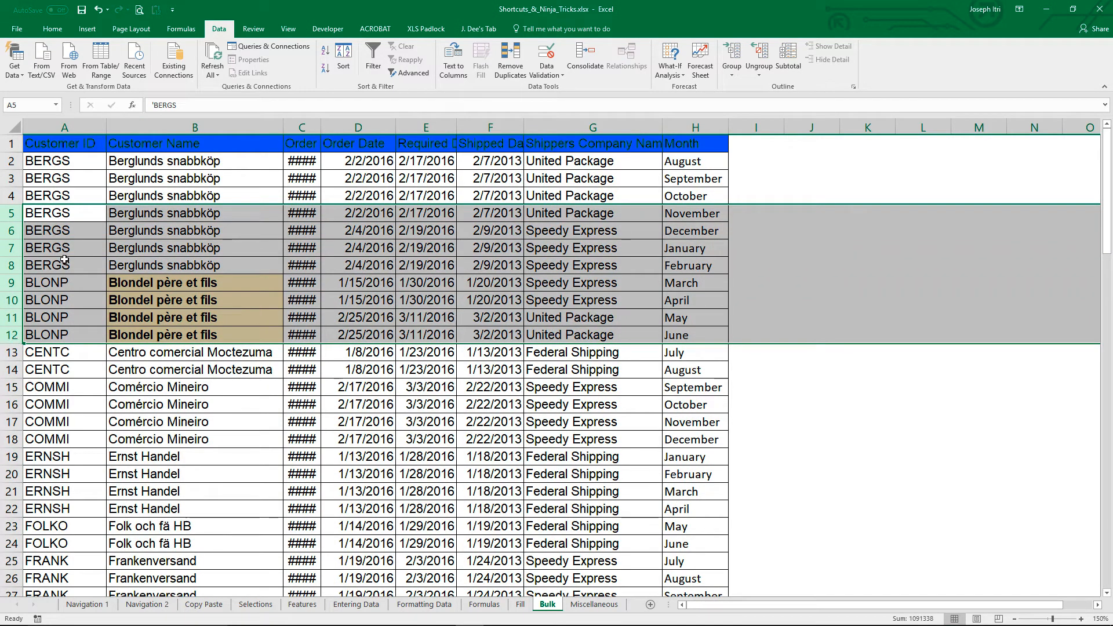
key("alt+i")
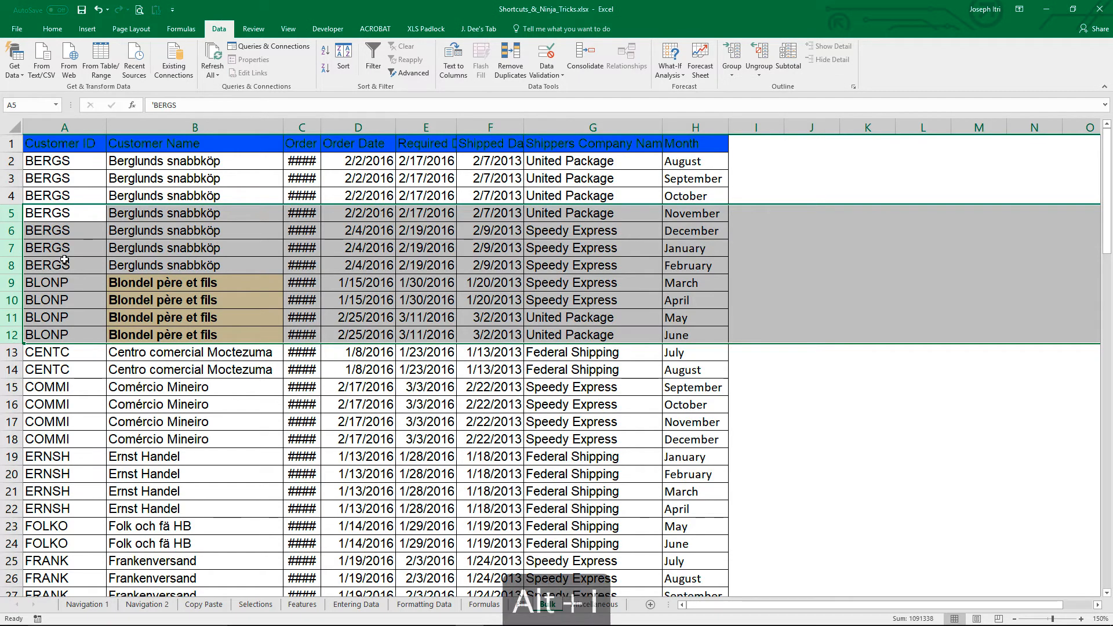
key("r")
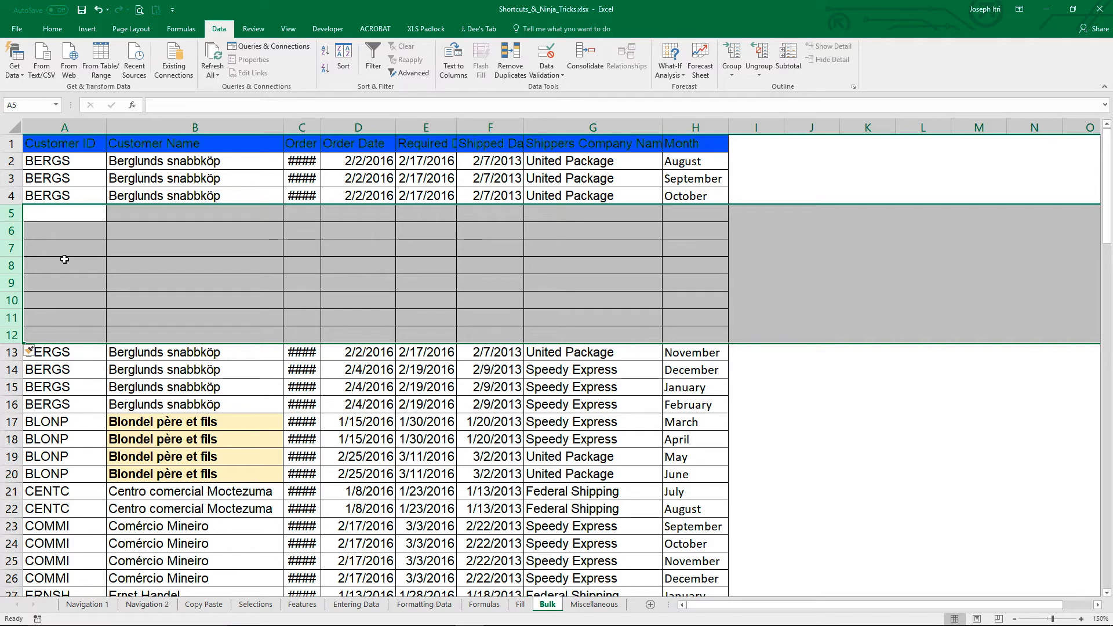
key("Down")
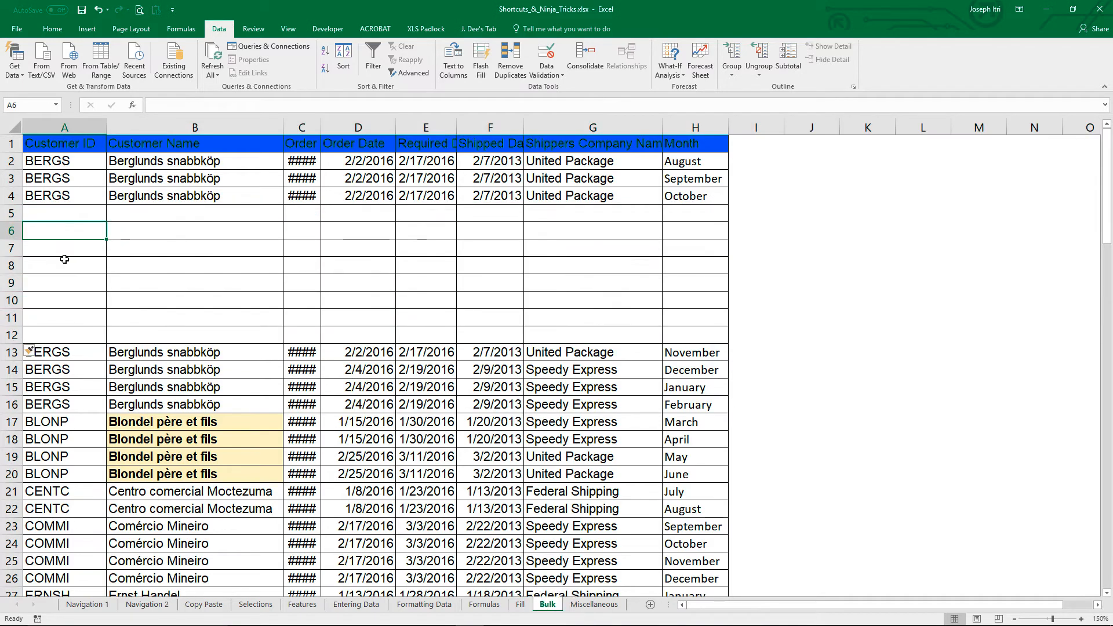
key("alt+i")
key("r")
key("alt+i")
key("r")
key("alt+i")
key("r")
key("alt+i")
key("r")
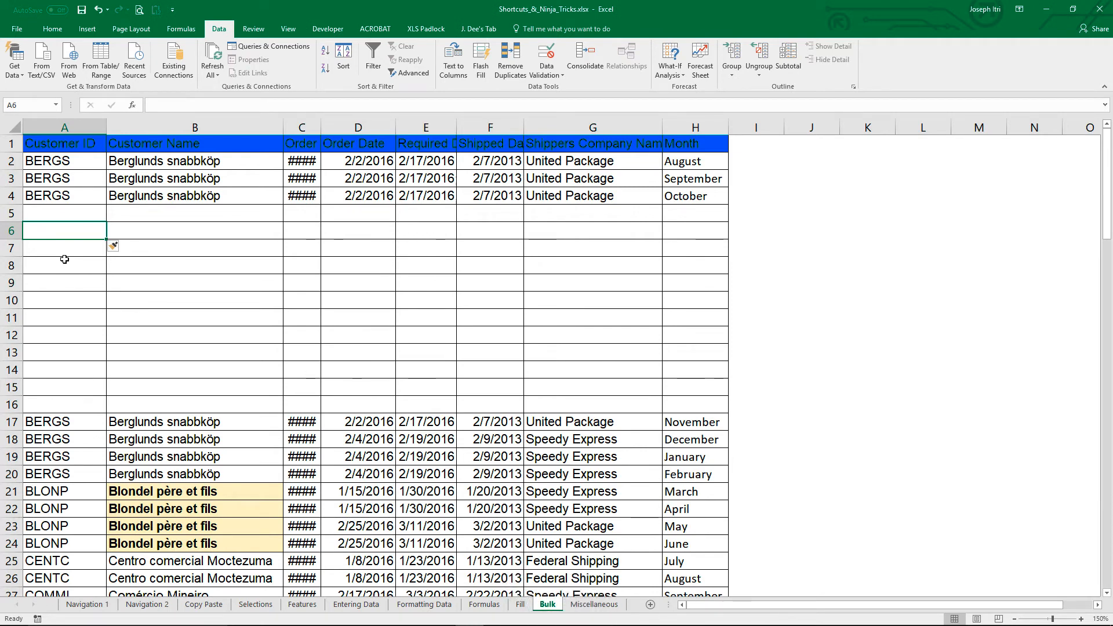
Step: Delete the blank rows 5 to 16 from the customer table
left_click(10, 213)
left_click_drag(9, 213, 9, 404)
right_click(40, 374)
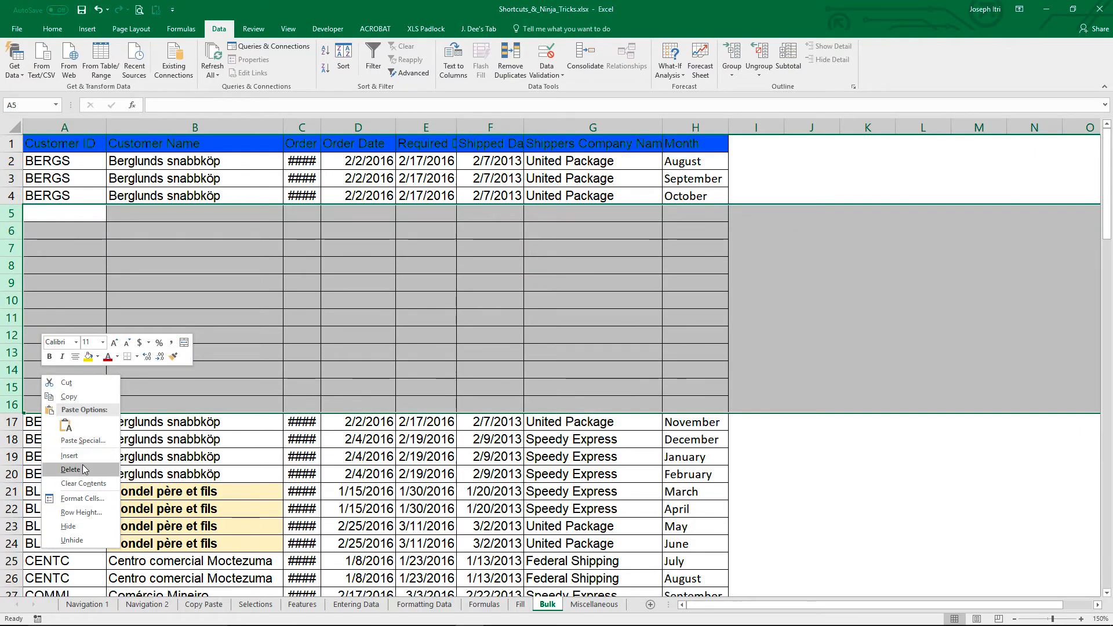
left_click(70, 469)
Step: Locate the gaps in the Shippers Company Name column and select all blank cells of the table with Go To Special, Blanks
scroll(398, 337, "down", 2)
scroll(397, 336, "down", 14)
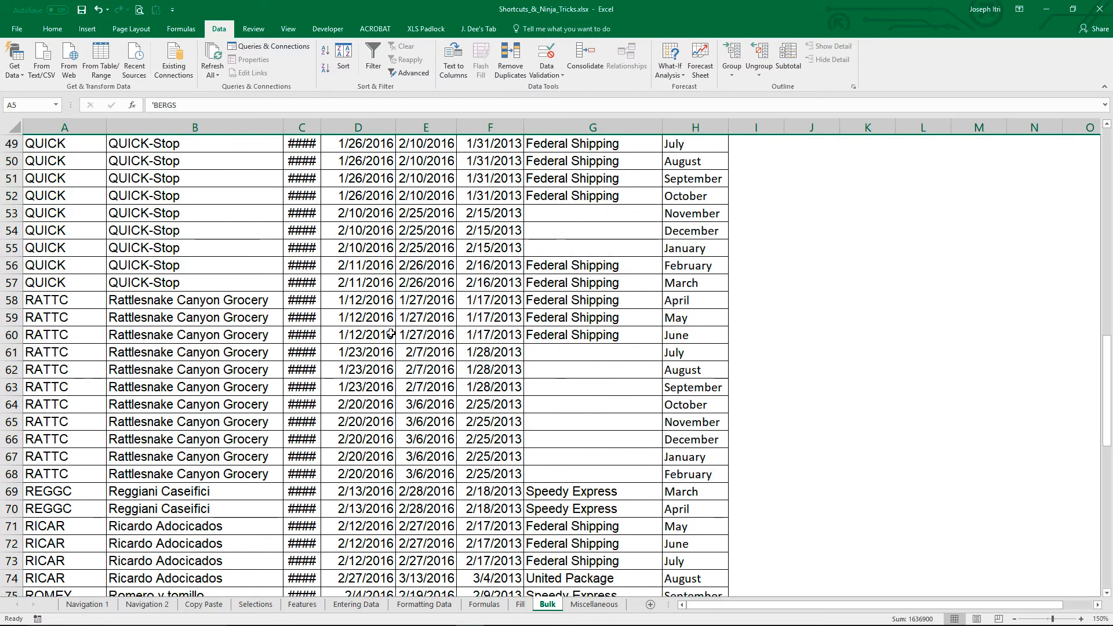
scroll(391, 334, "up", 1)
left_click_drag(611, 267, 611, 299)
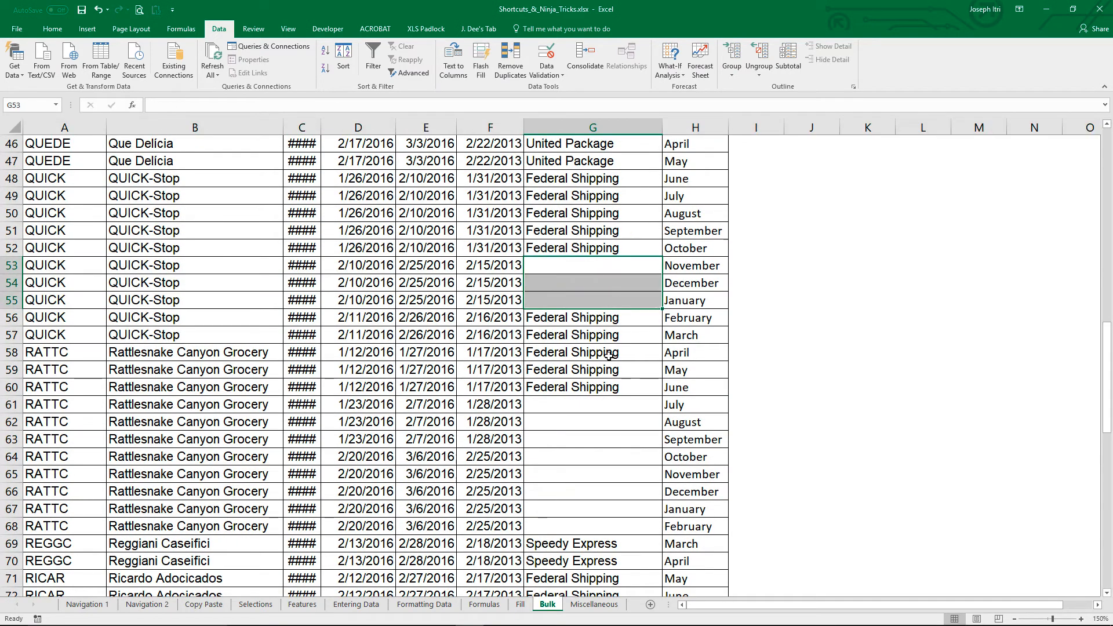
left_click(603, 407)
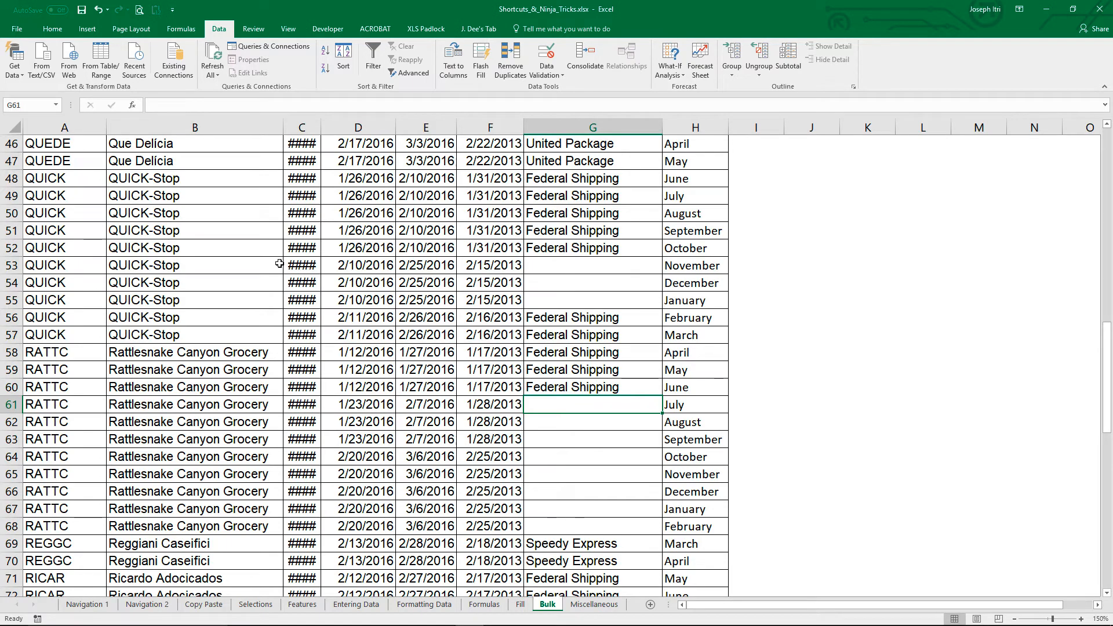
key("ctrl+a")
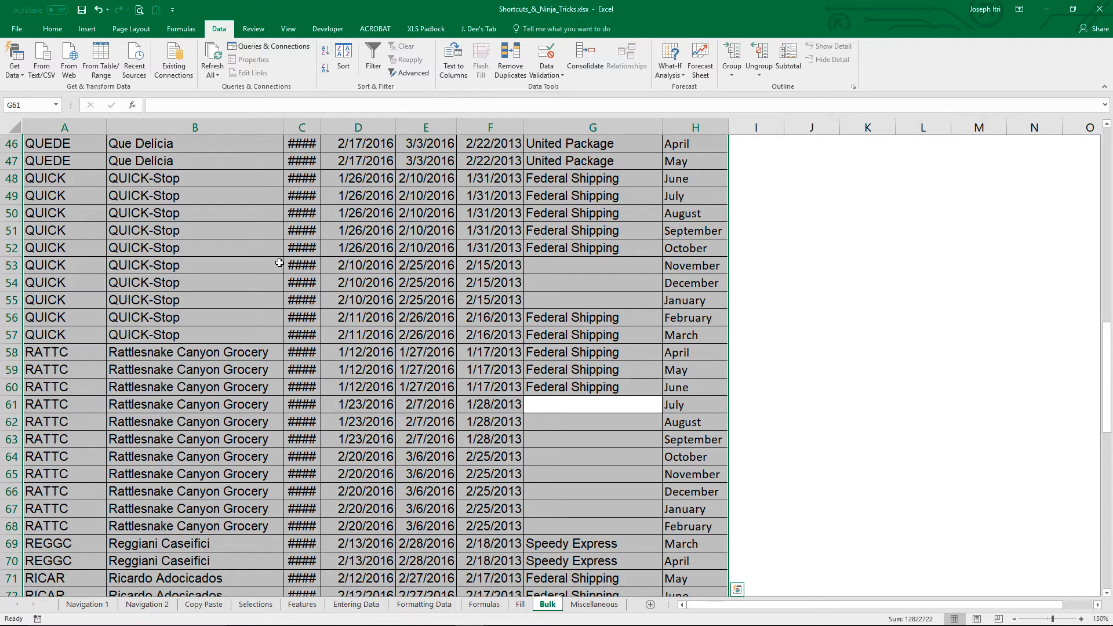
key("ctrl+g")
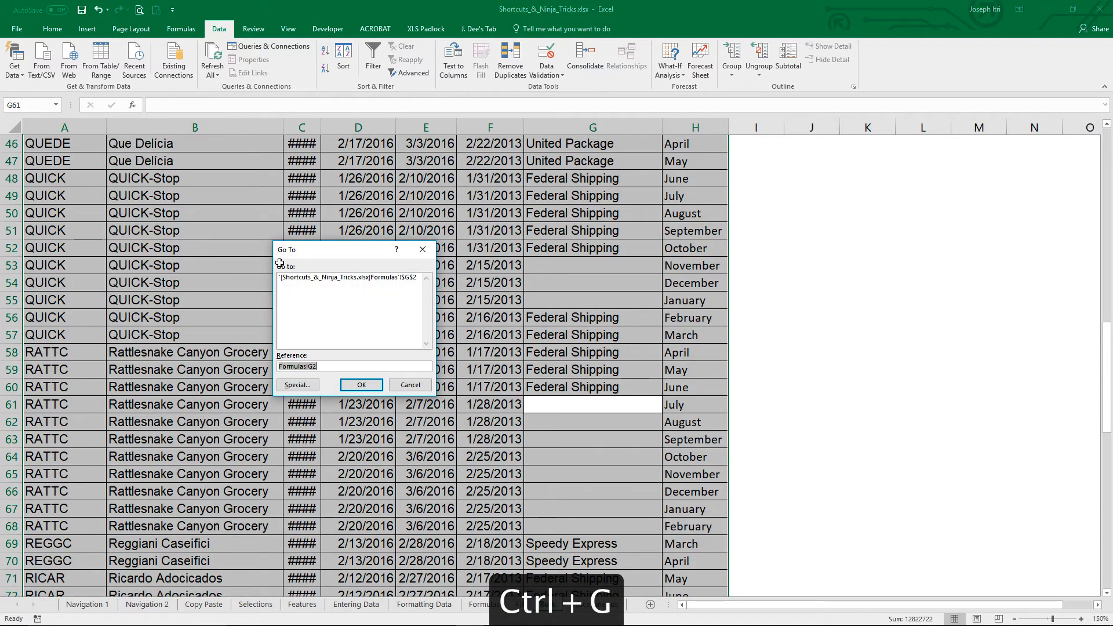
left_click(314, 384)
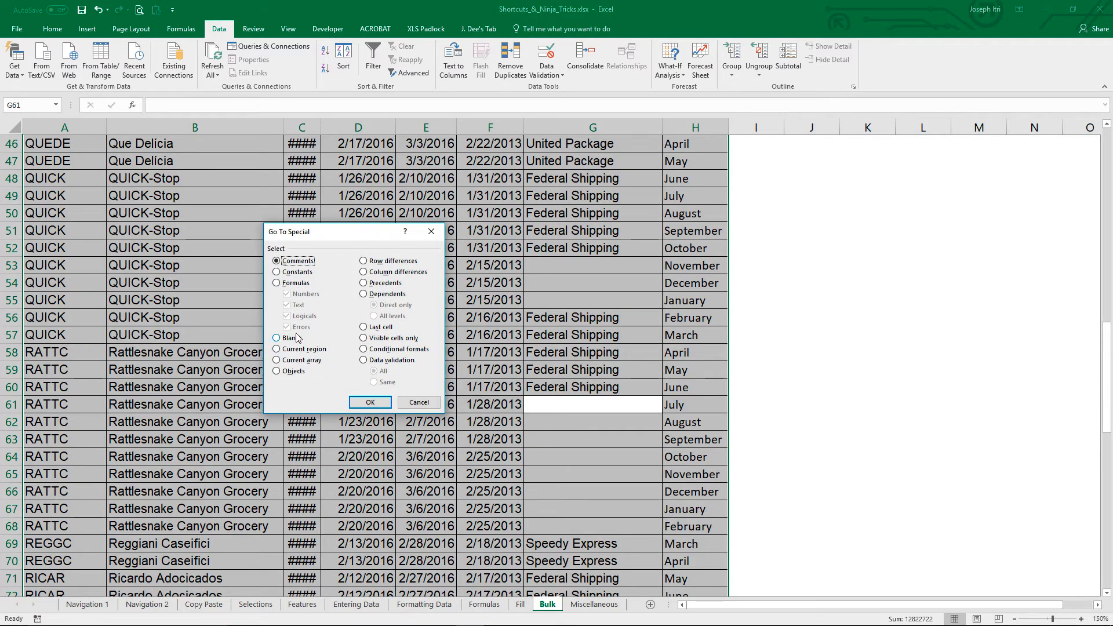
left_click(296, 338)
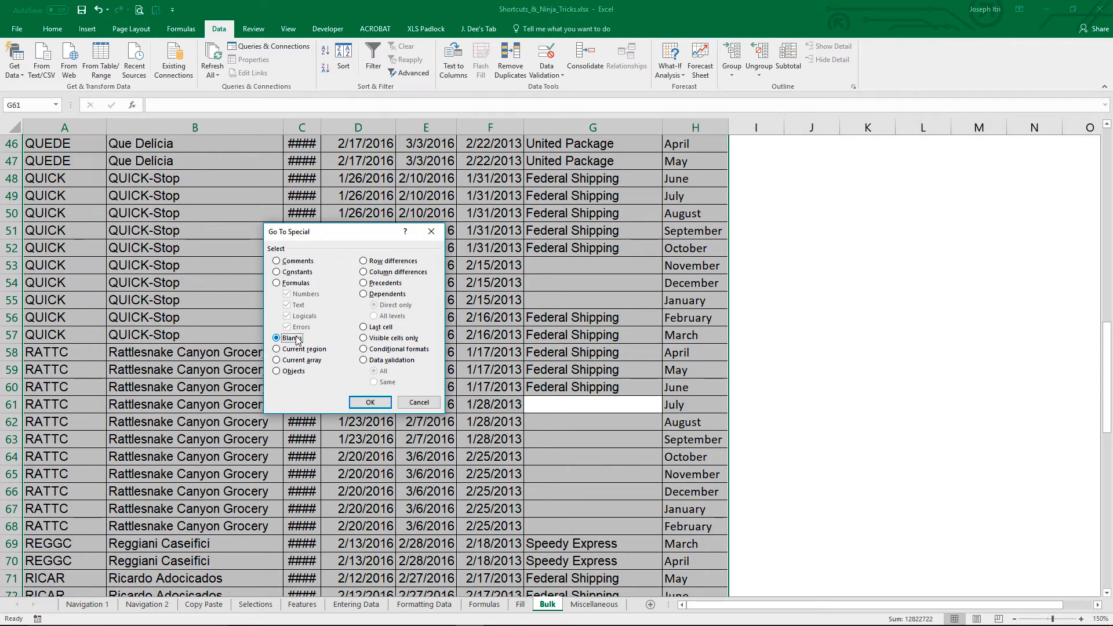
left_click(369, 402)
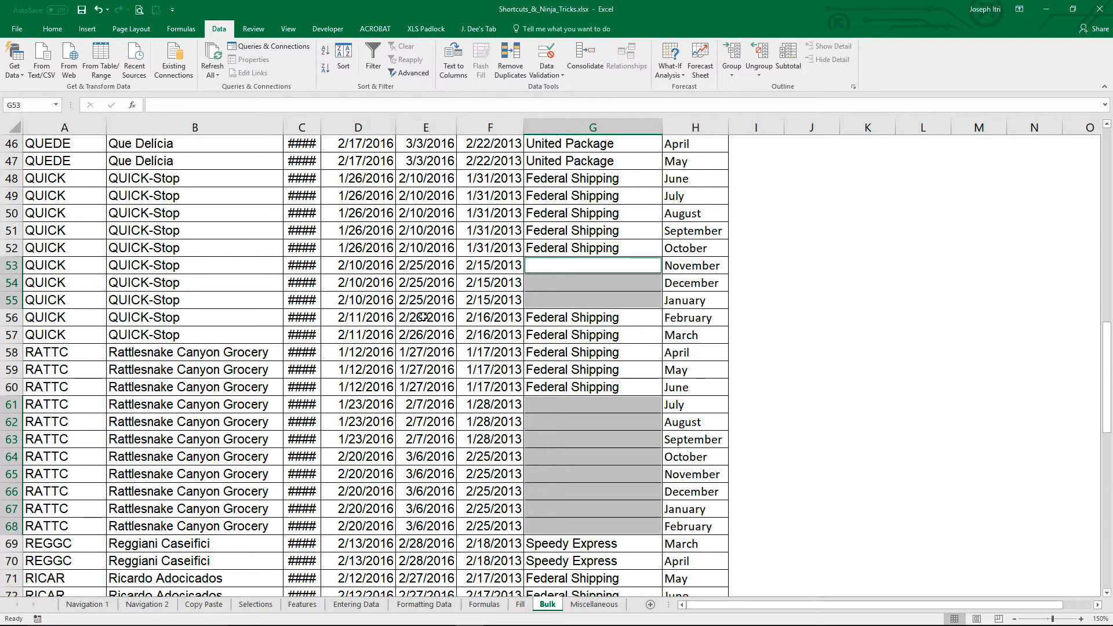
Step: Enter United Package in G53, and fill all the selected blank shipper cells with United Package in a single entry
type("United Package")
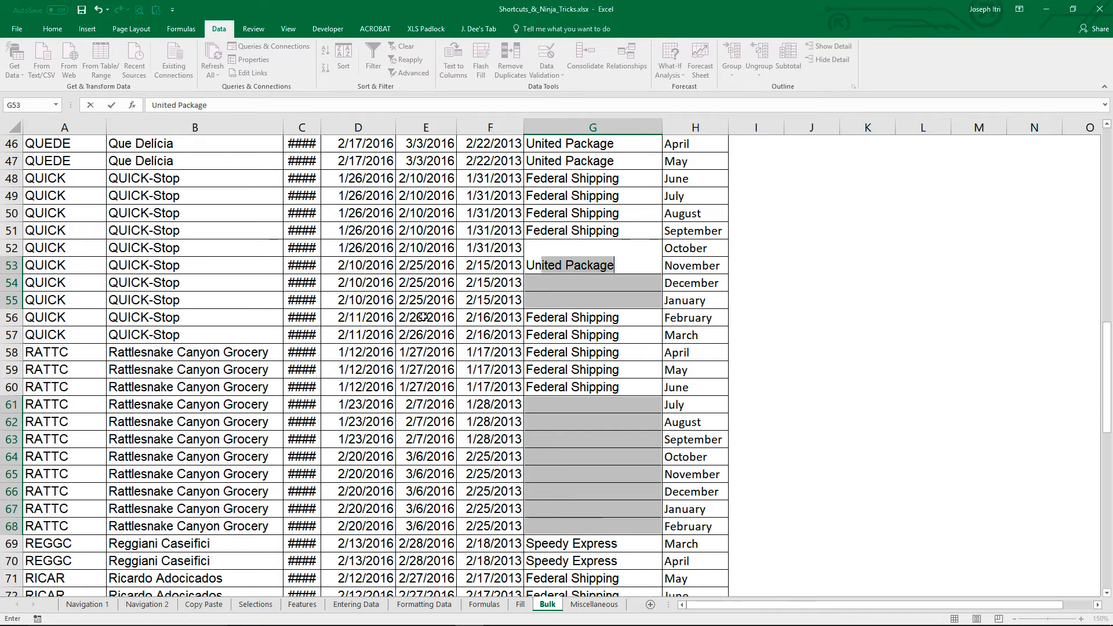
key("Return")
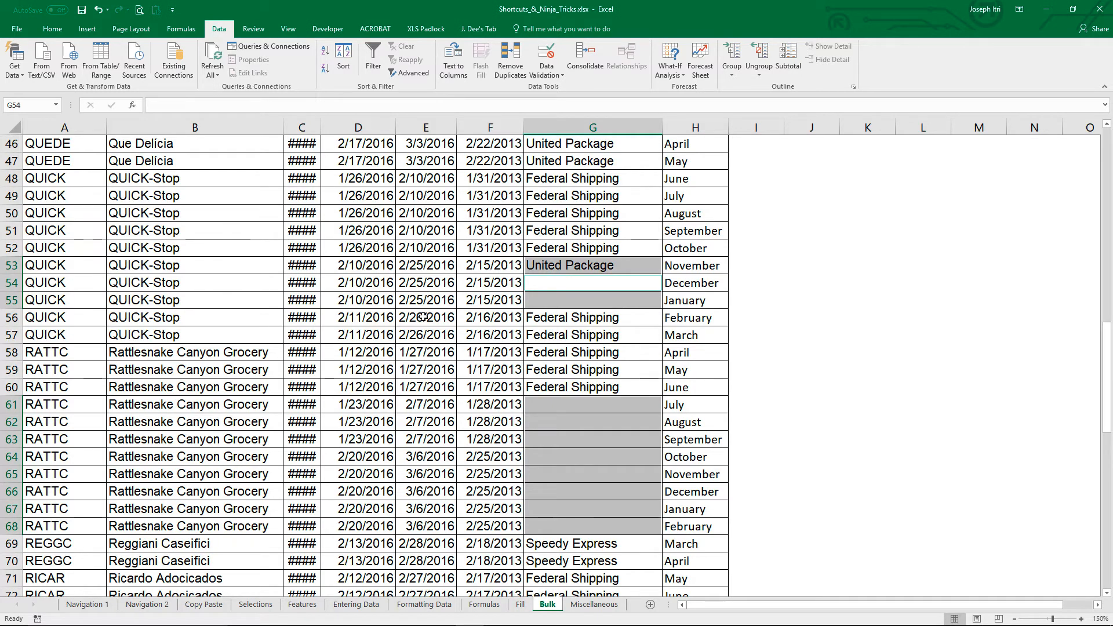
type("United Package")
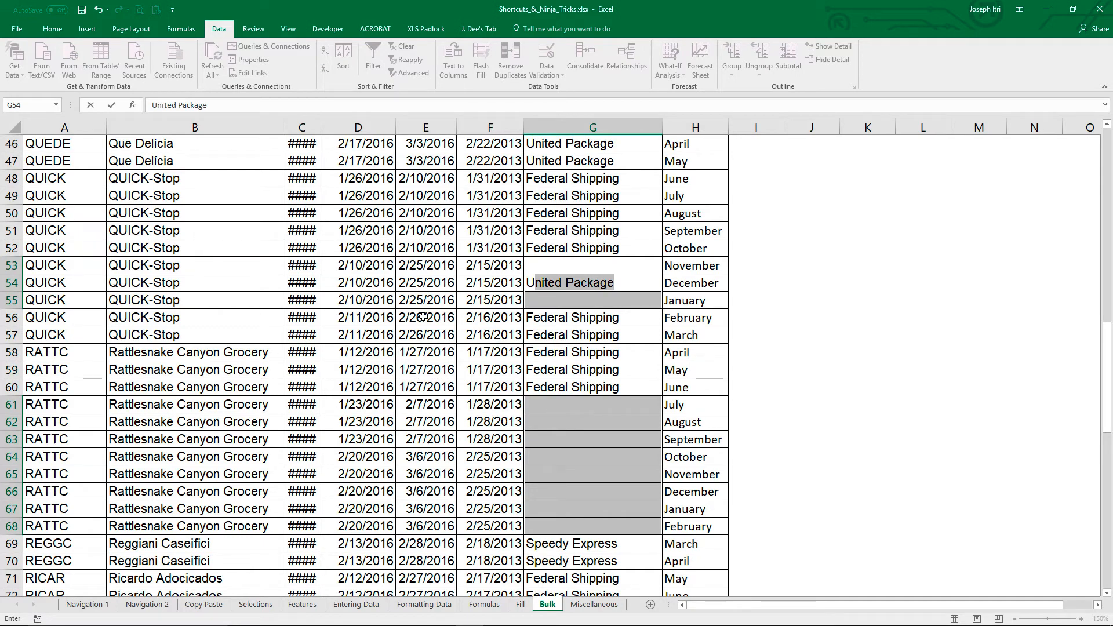
key("ctrl+Return")
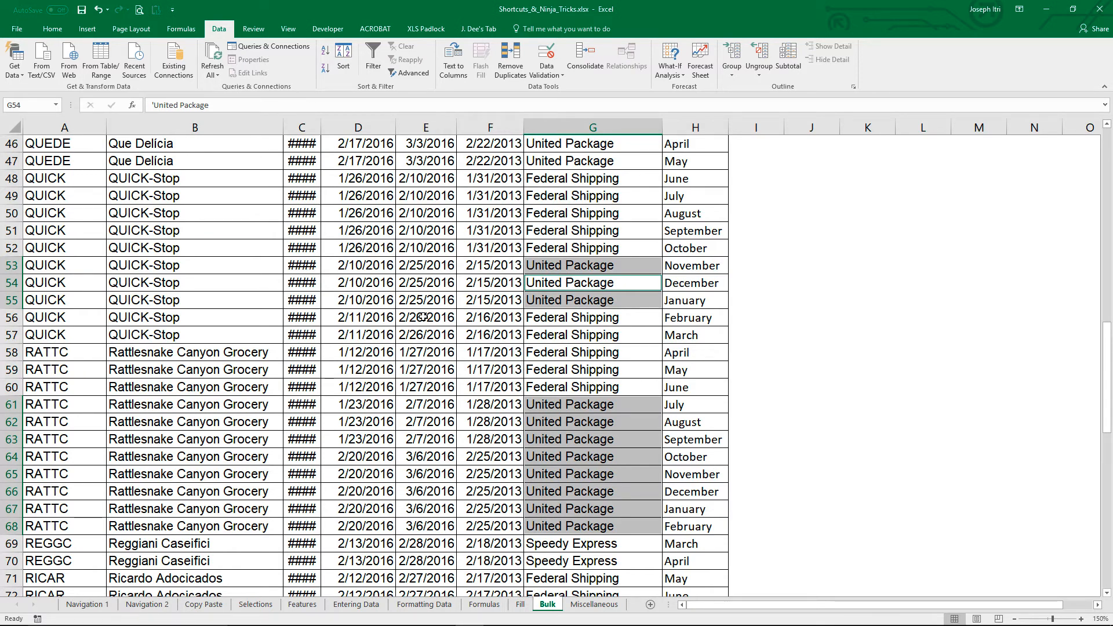
Step: Make I1 the active cell on both the Bulk and Fill sheets, and group these two sheets
key("Up")
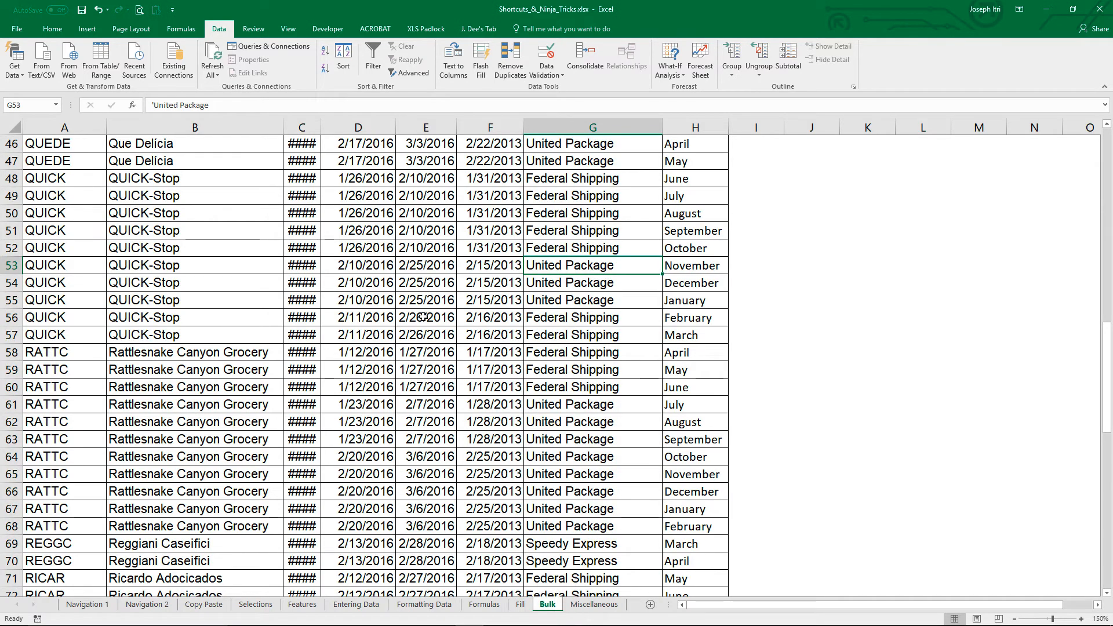
key("ctrl+Up")
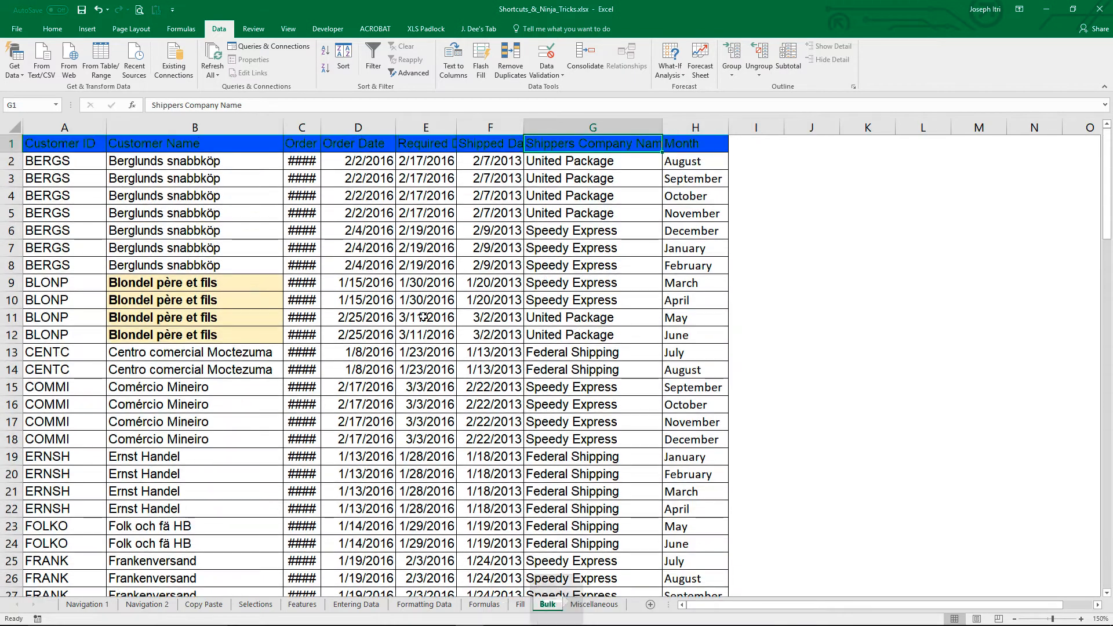
key("Right")
key("Right")
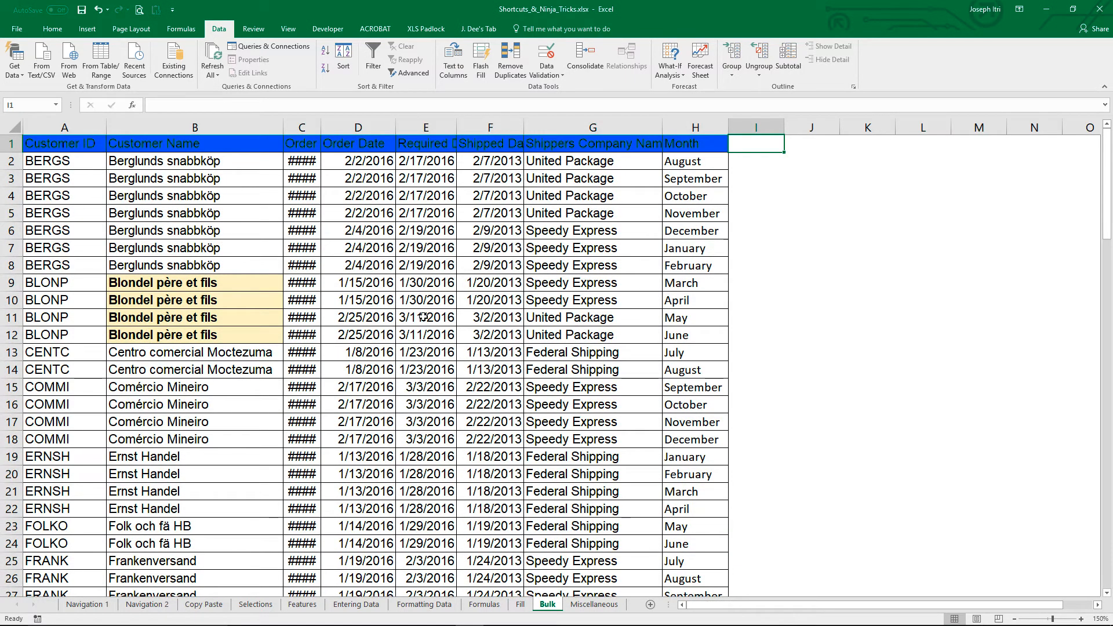
key("ctrl+Page_Up")
key("Up")
key("Up")
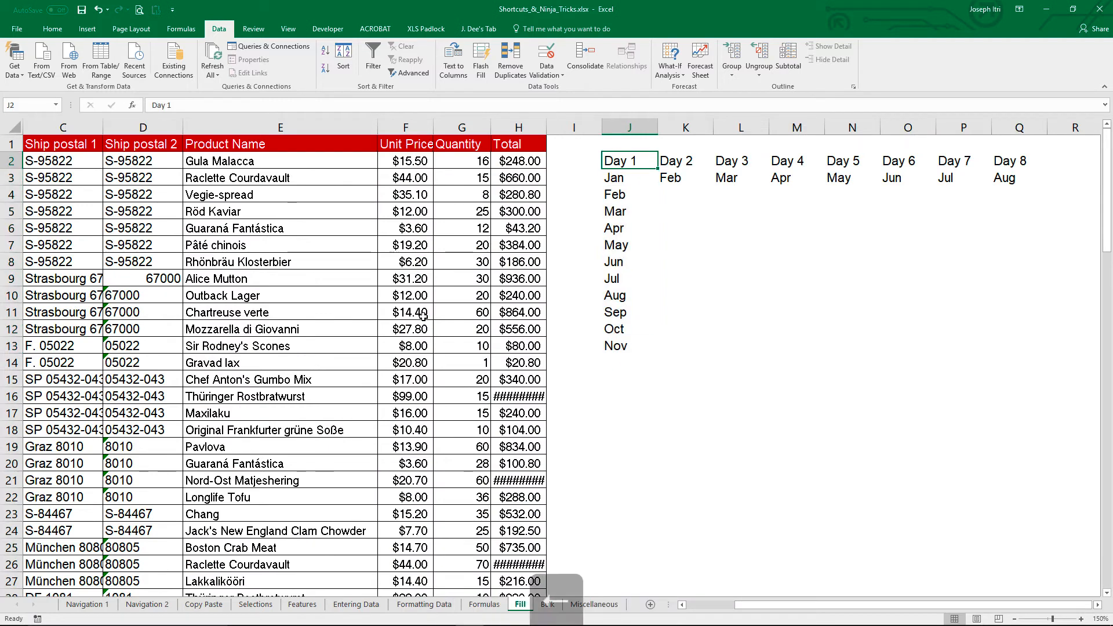
key("Left")
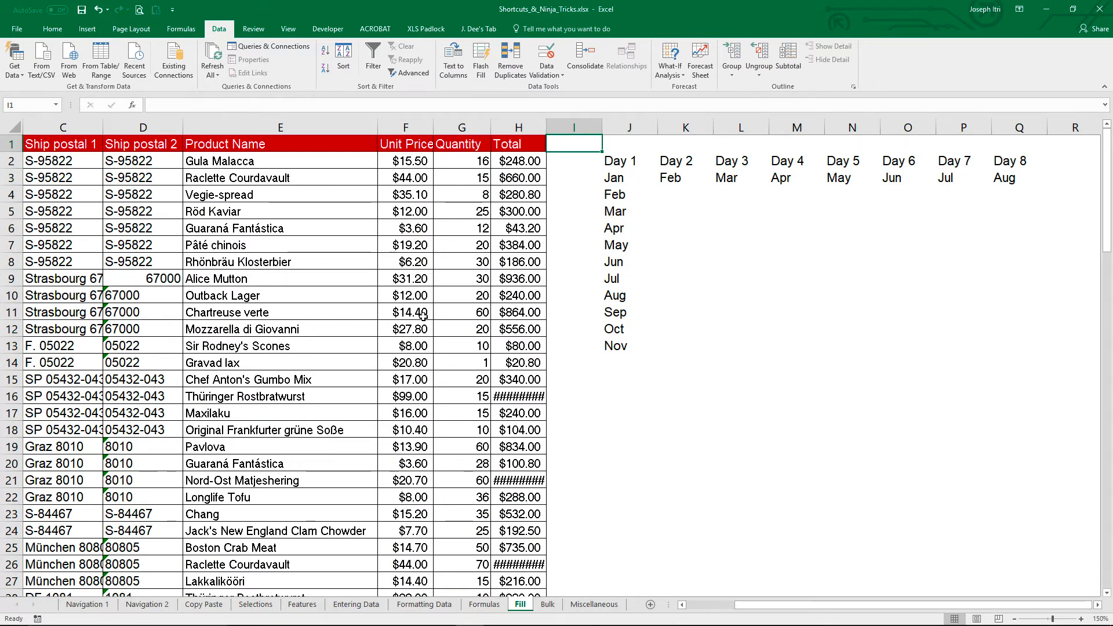
left_click(554, 605, "ctrl")
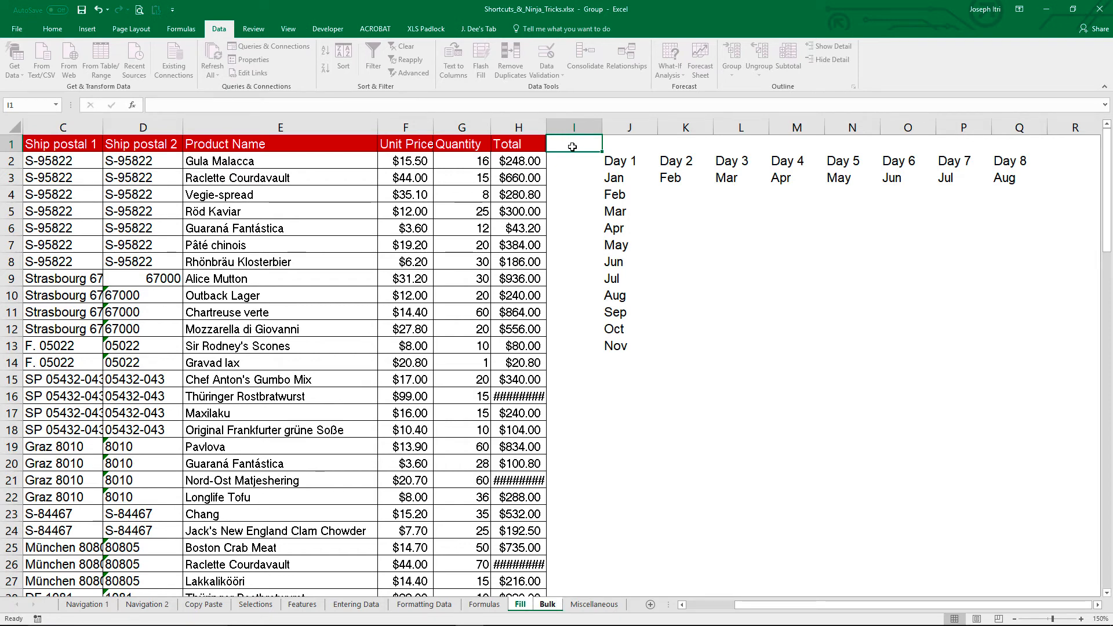
Step: Enter Multiple in I1 of the grouped sheets, and check the entry on Bulk before returning to Fill
type("Mult")
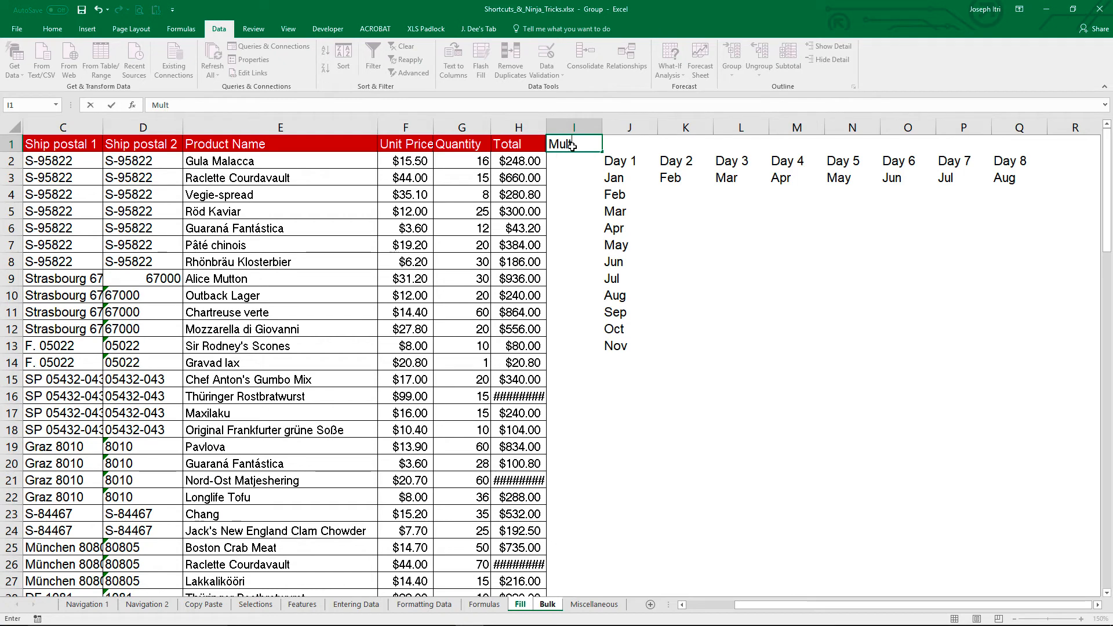
type("iple")
key("Return")
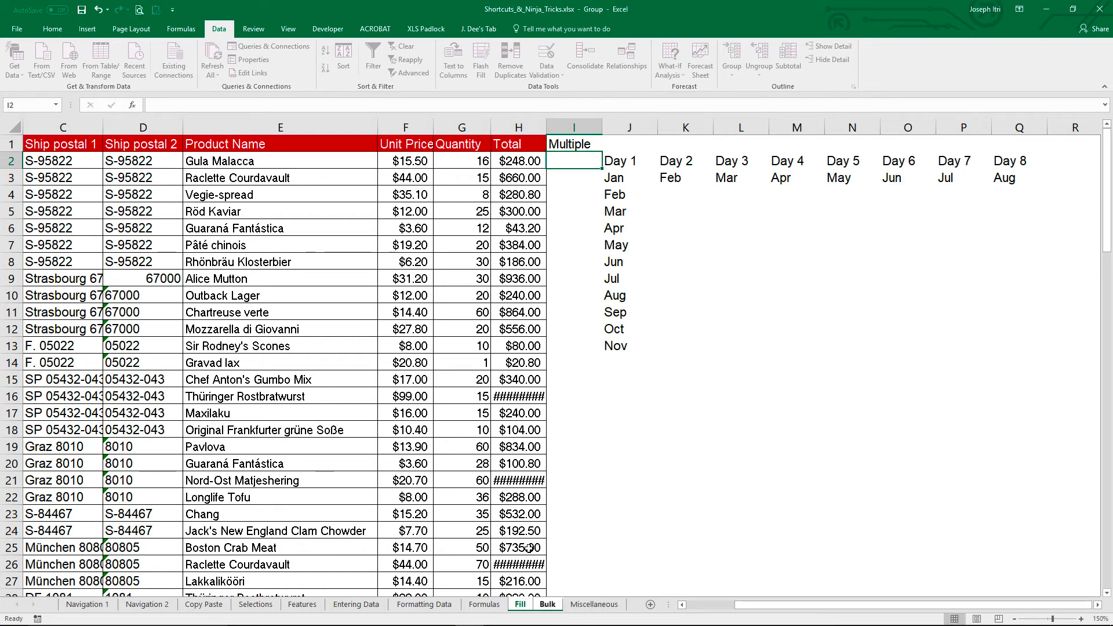
left_click(545, 604)
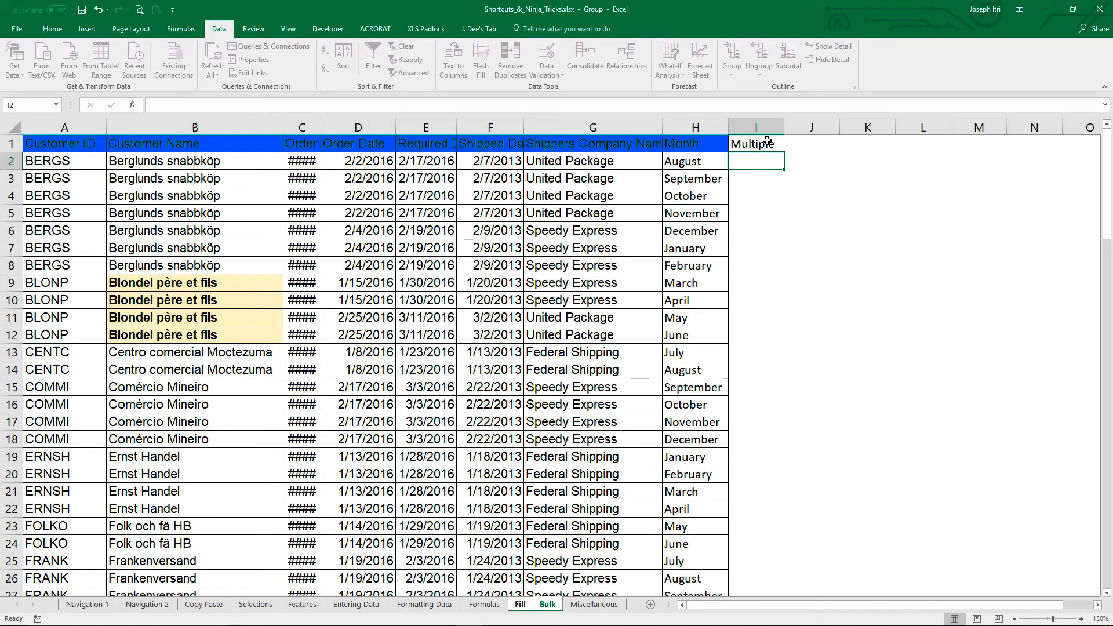
left_click(529, 609)
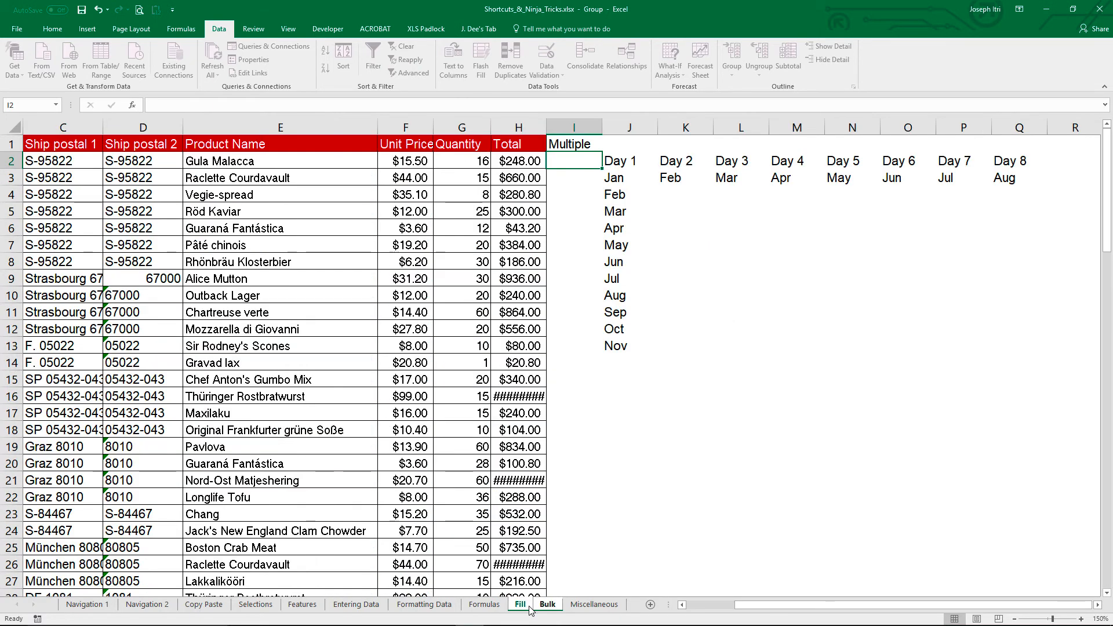
Step: Clear I1 on the grouped Fill and Bulk sheets, and ungroup the sheets with only Bulk active
left_click(582, 142)
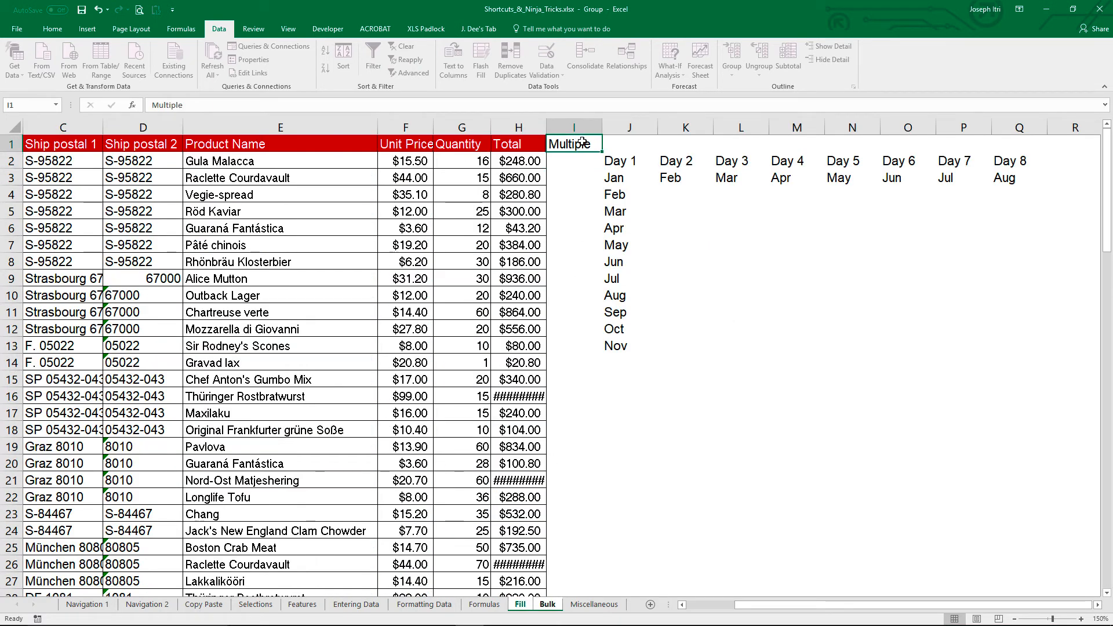
key("Delete")
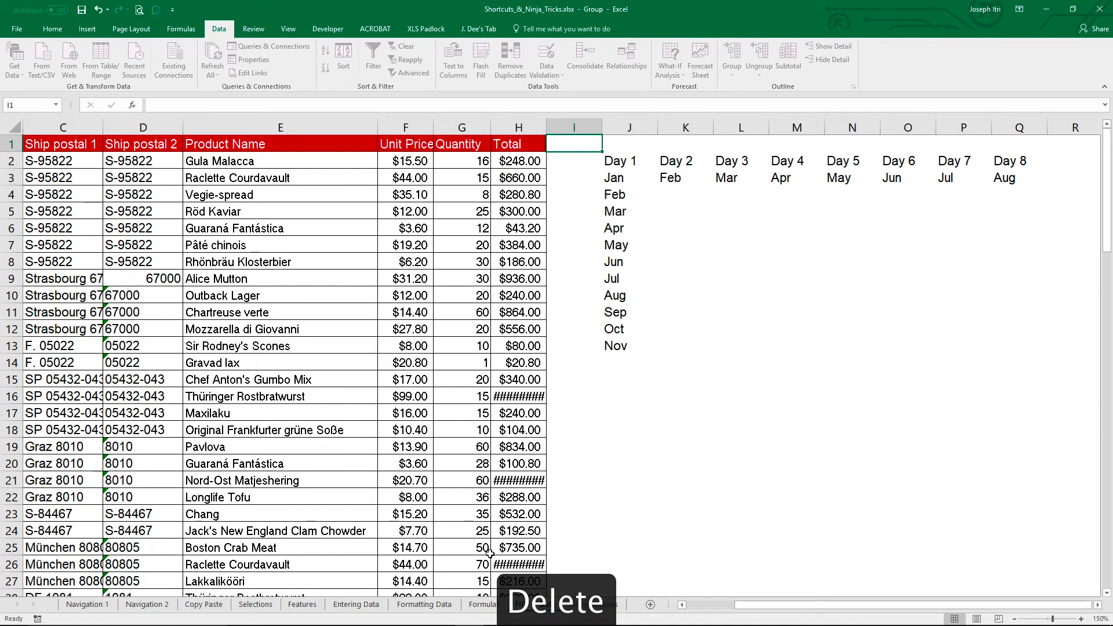
left_click(547, 604)
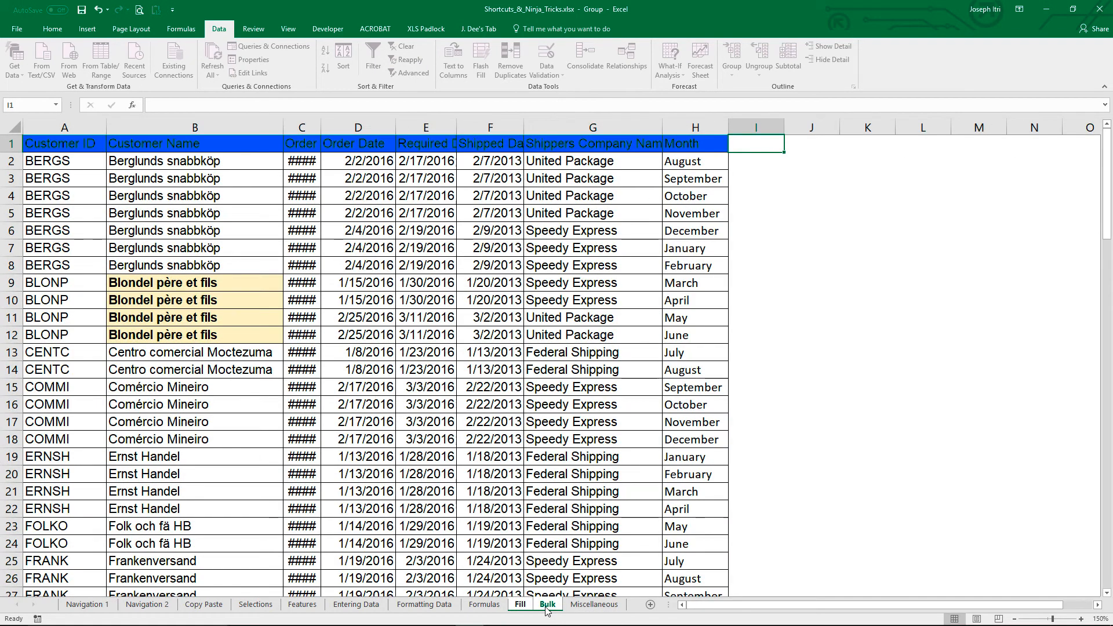
left_click(502, 605)
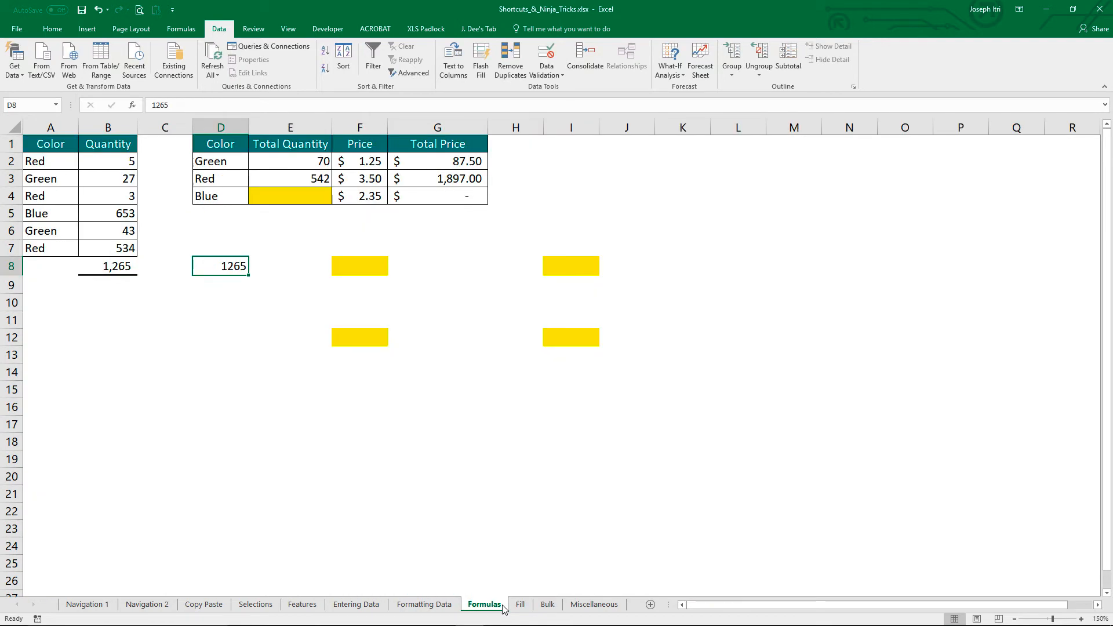
left_click(538, 606)
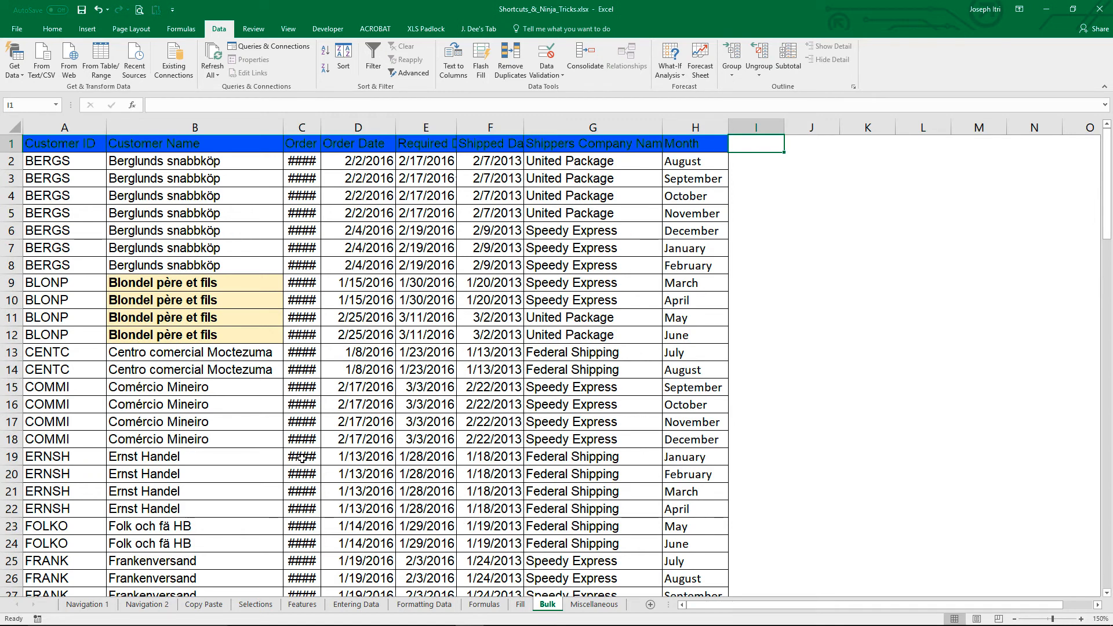
Step: Copy the plain formatting of B7 onto B9 with Format Painter
left_click(52, 29)
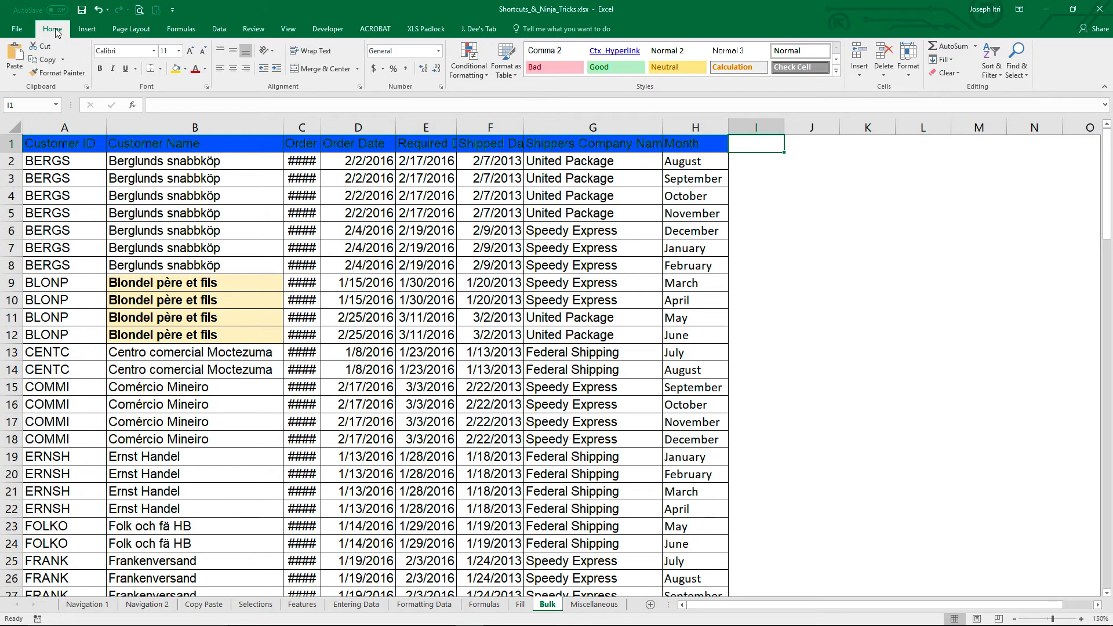
left_click(175, 255)
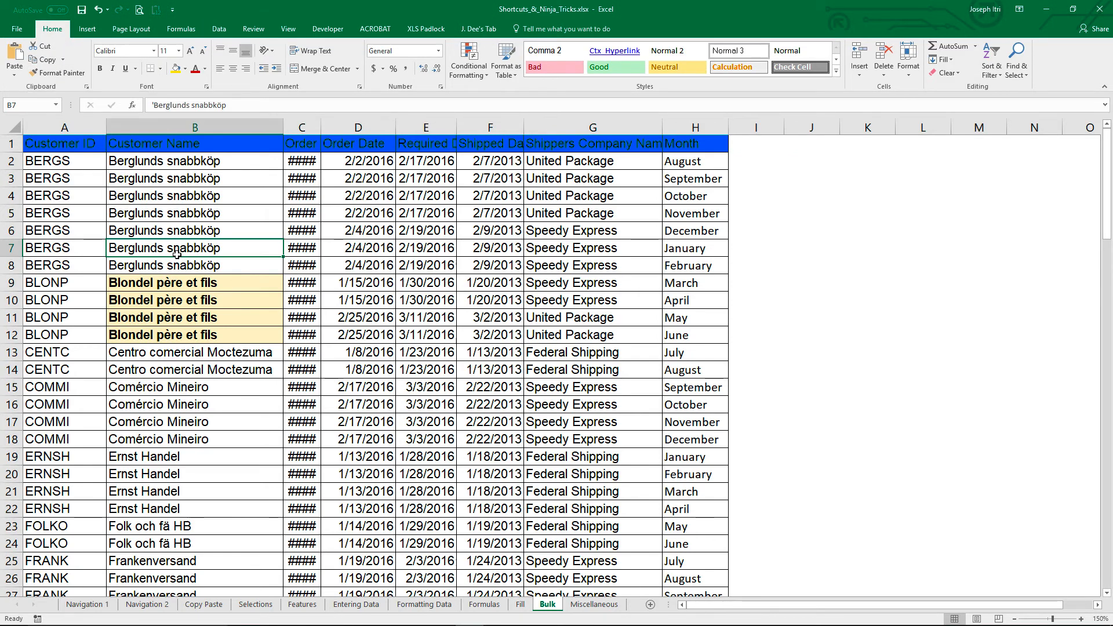
left_click(64, 74)
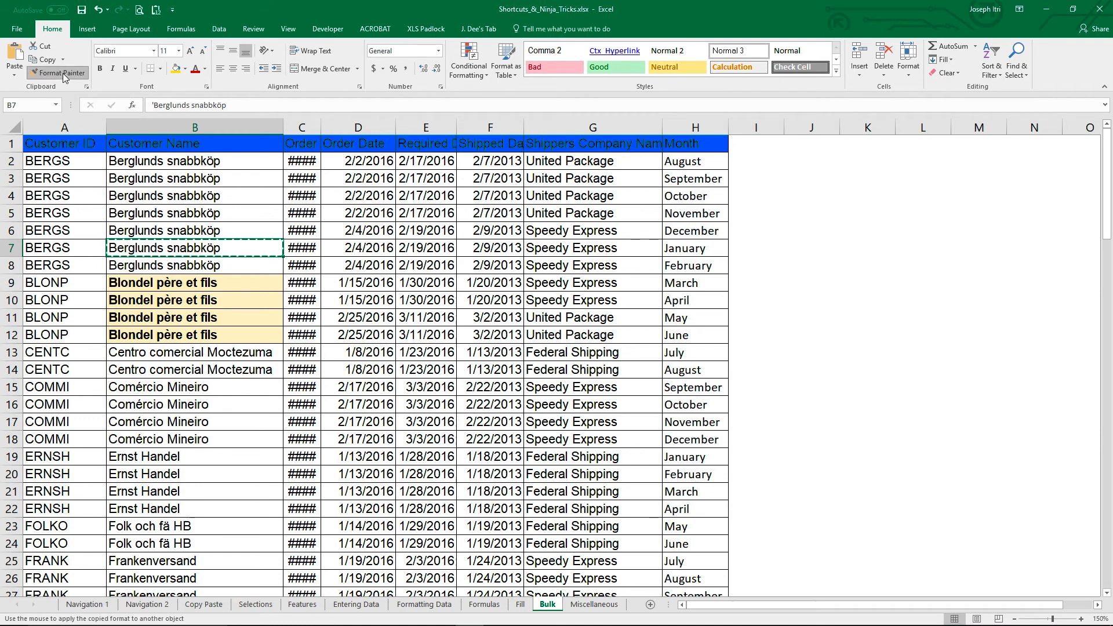
left_click(242, 282)
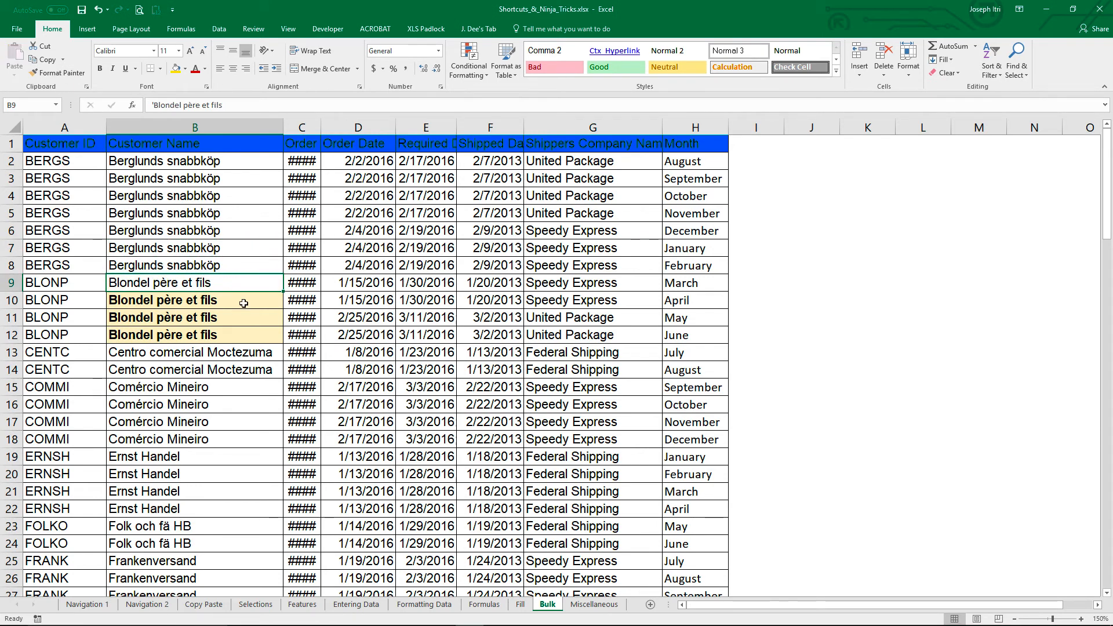
Step: Keep Format Painter on for repeated use with B7's formatting, and apply it to B10, B11 and B12 one by one
left_click(212, 248)
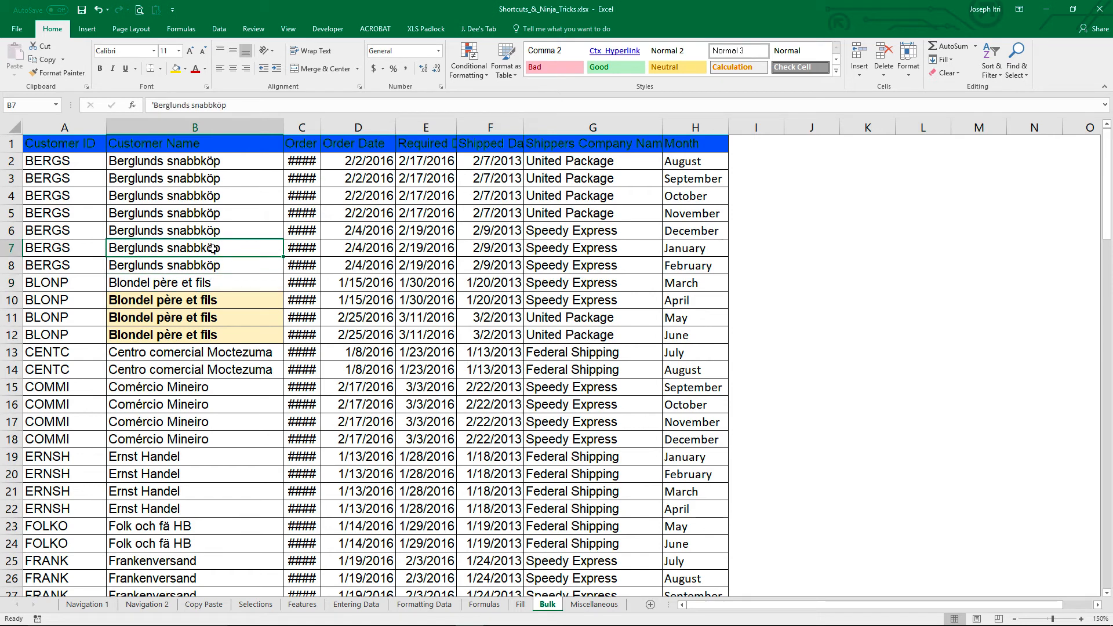
left_click(58, 72)
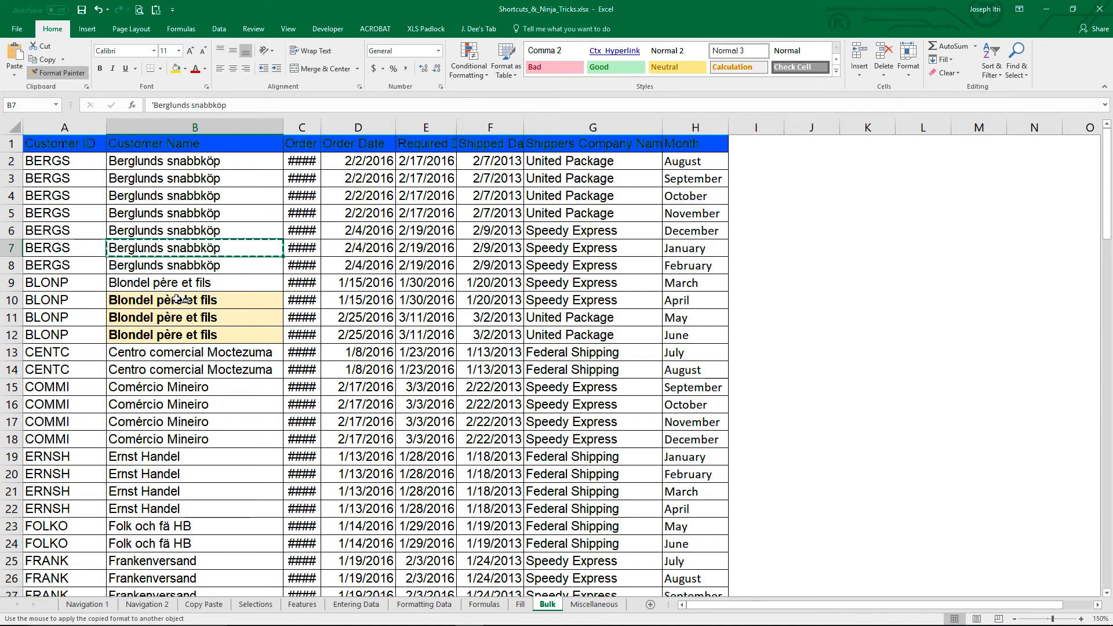
left_click(178, 300)
left_click(180, 316)
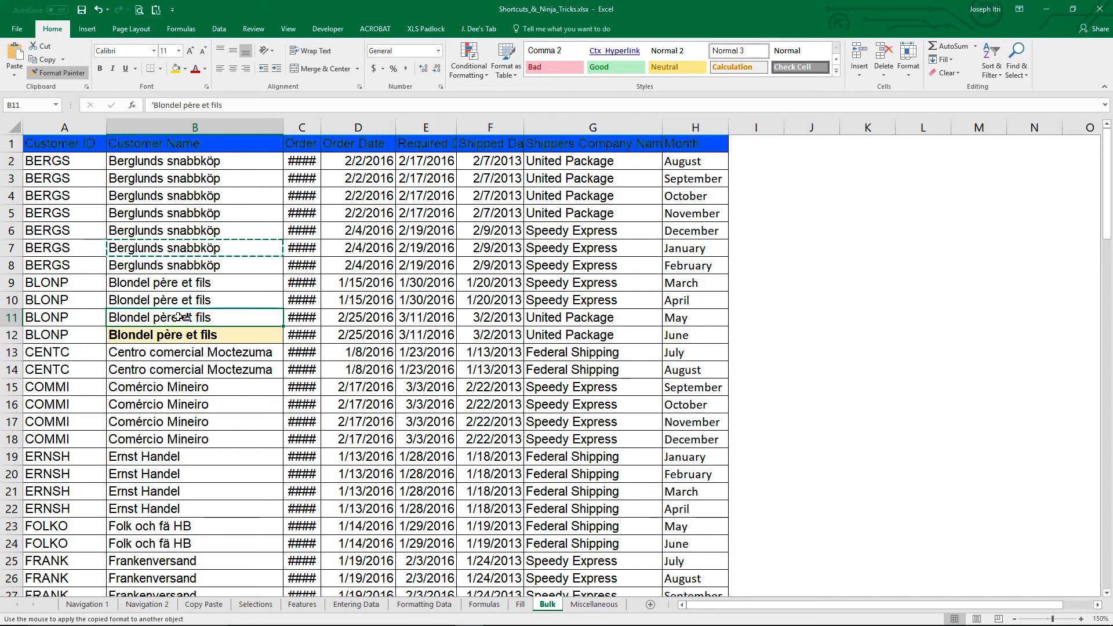
left_click(188, 335)
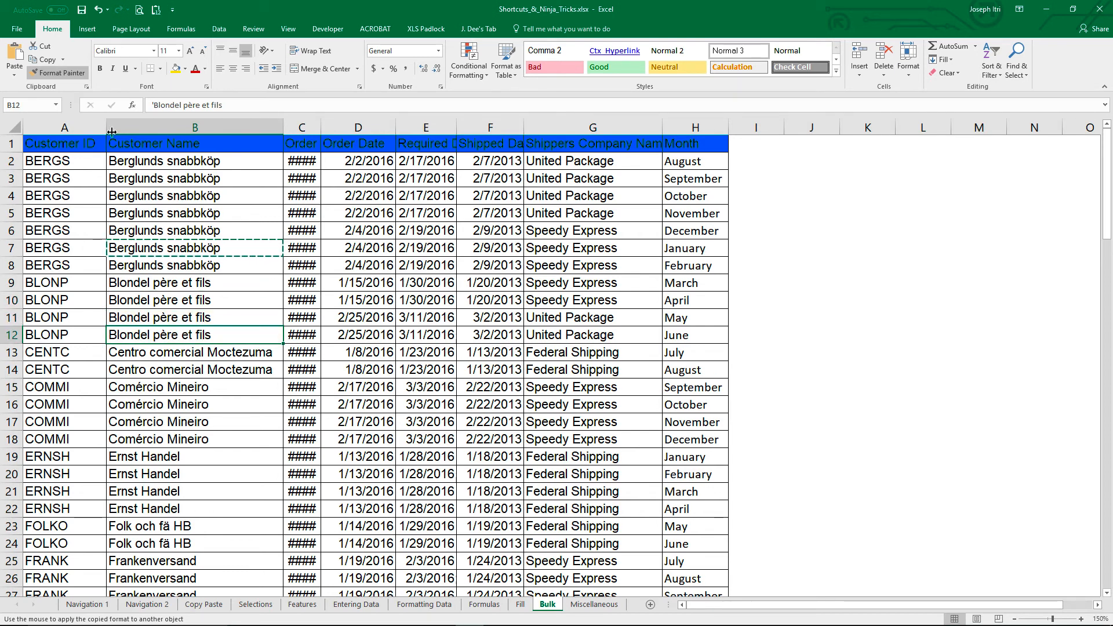
left_click(64, 75)
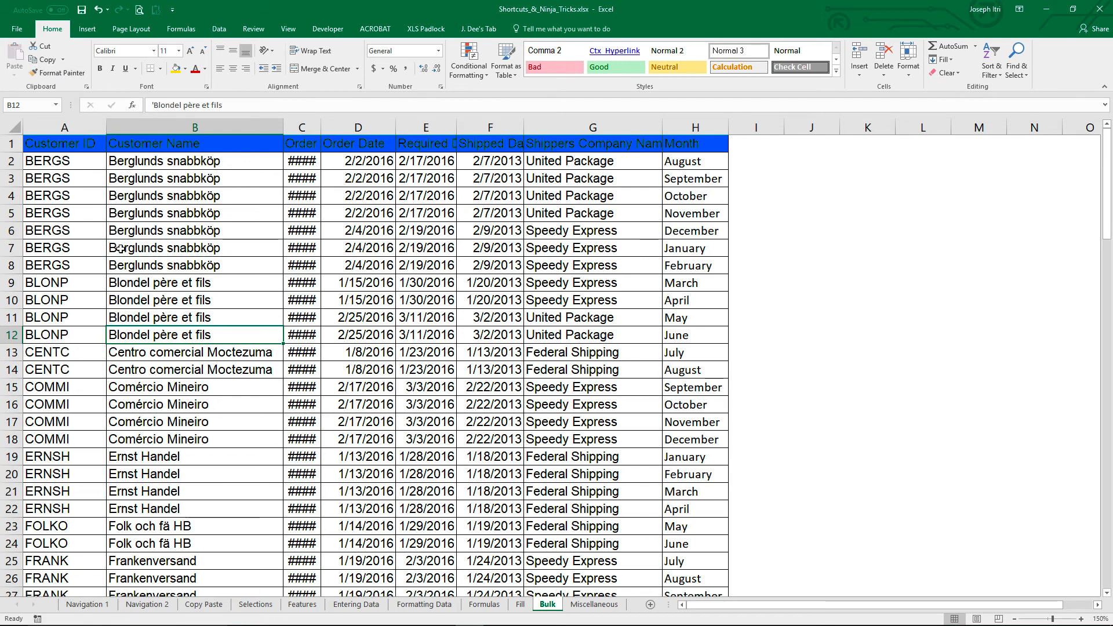
Step: Select the whole Bulk sheet and AutoFit all column widths to their contents
left_click(176, 232)
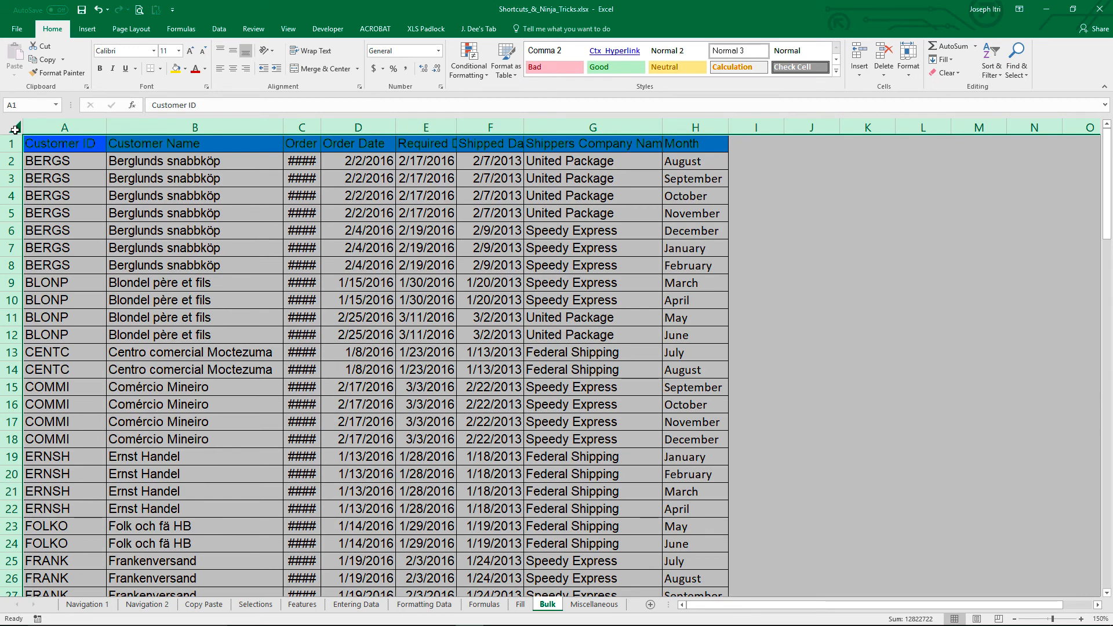
double_click(106, 125)
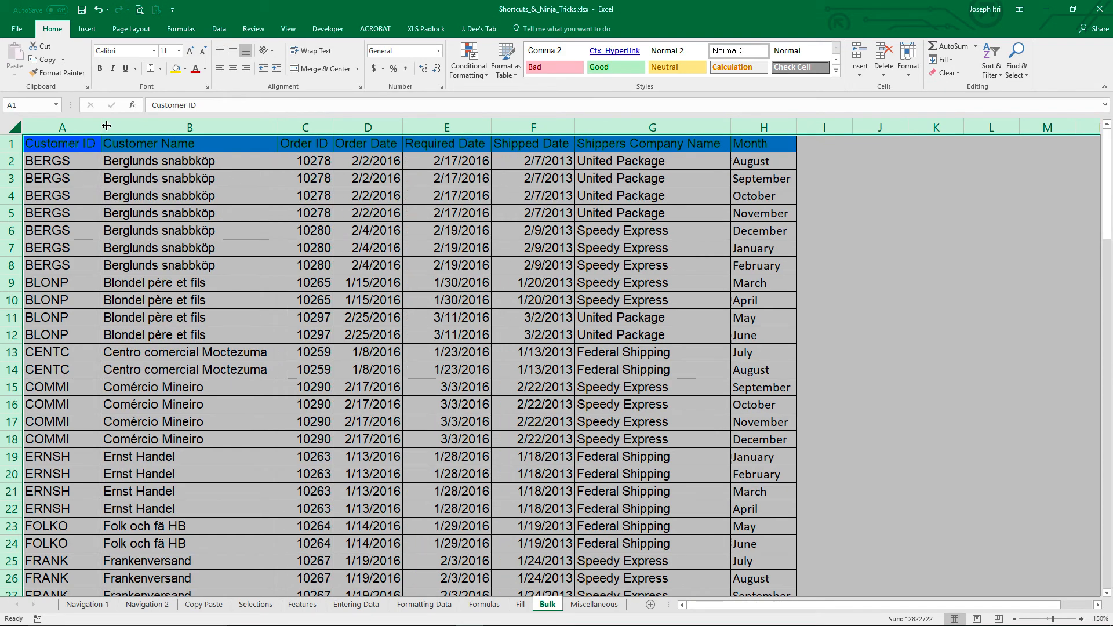